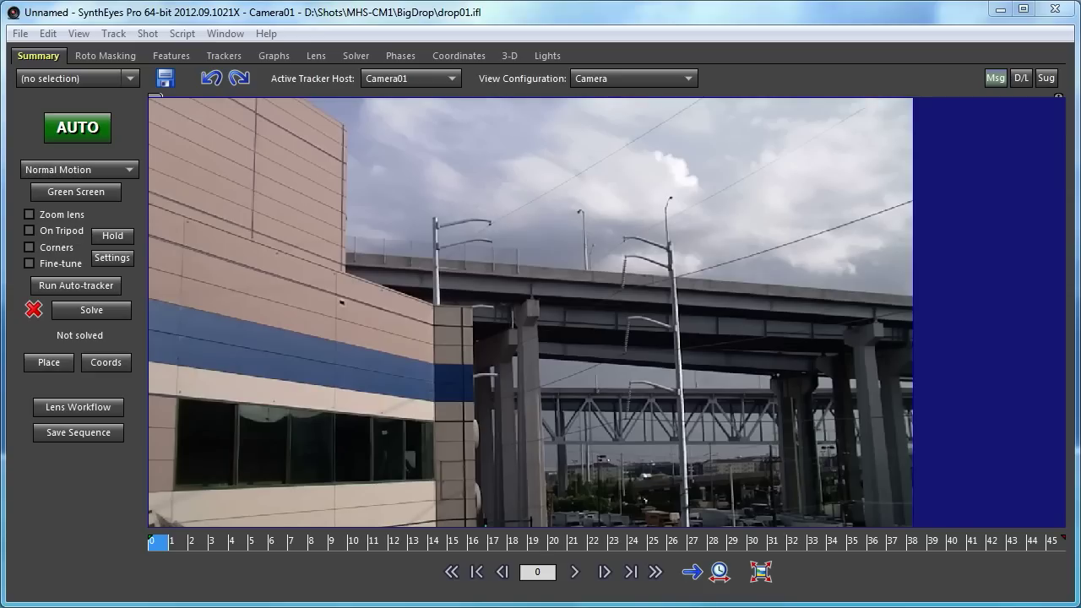
# Mark the shot as On Tripod and run the auto-tracker
pyautogui.moveTo(222, 541)
pyautogui.mouseDown()
pyautogui.moveTo(921, 547)
pyautogui.moveTo(867, 557)
pyautogui.moveTo(157, 550)
pyautogui.moveTo(975, 574)
pyautogui.moveTo(102, 555)
pyautogui.mouseUp()
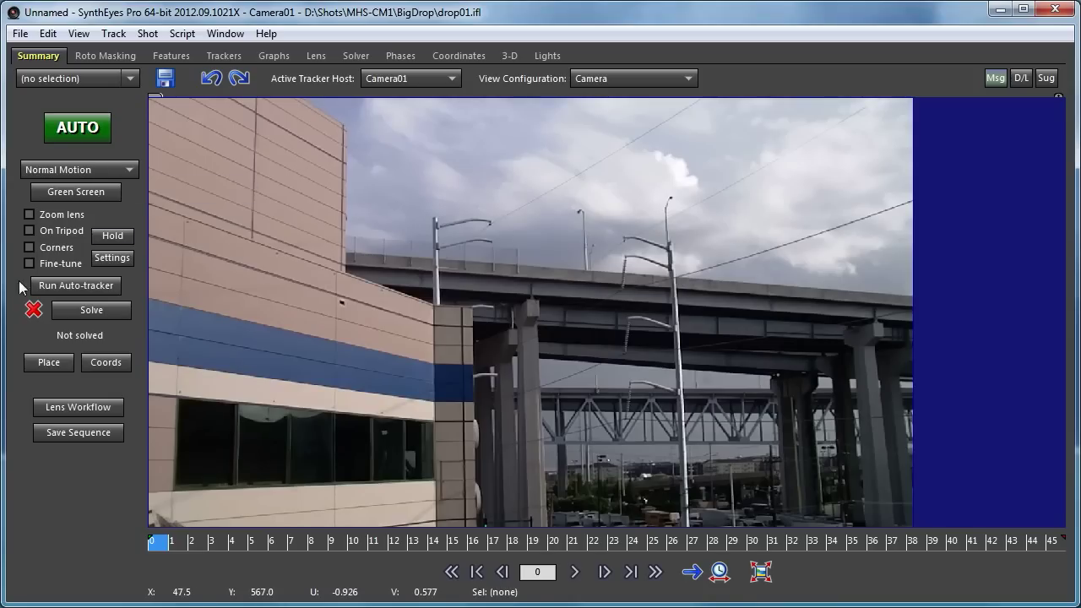
pyautogui.click(29, 230)
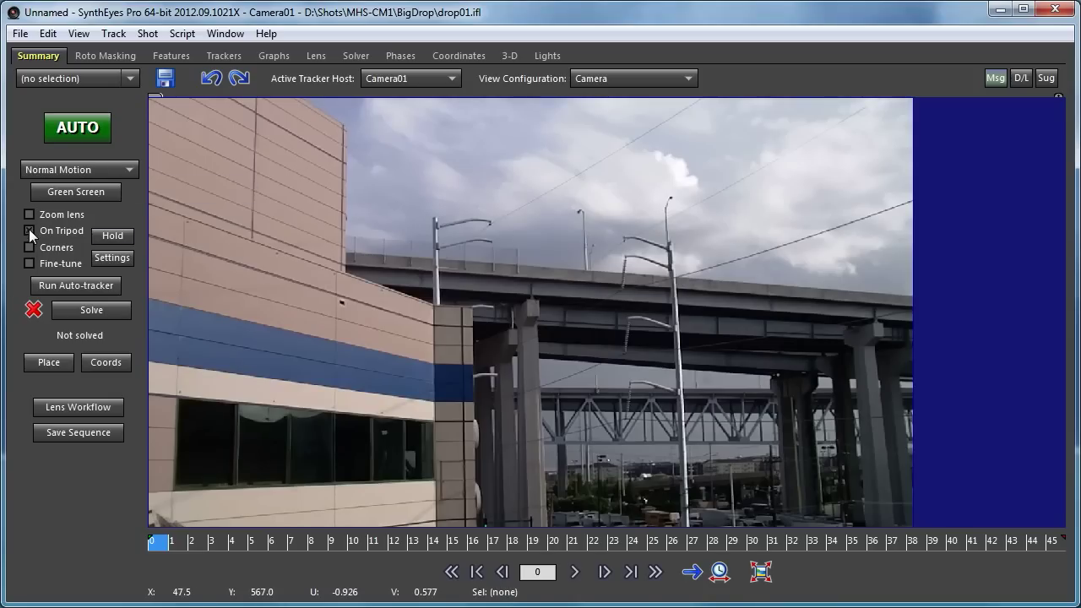
pyautogui.click(87, 286)
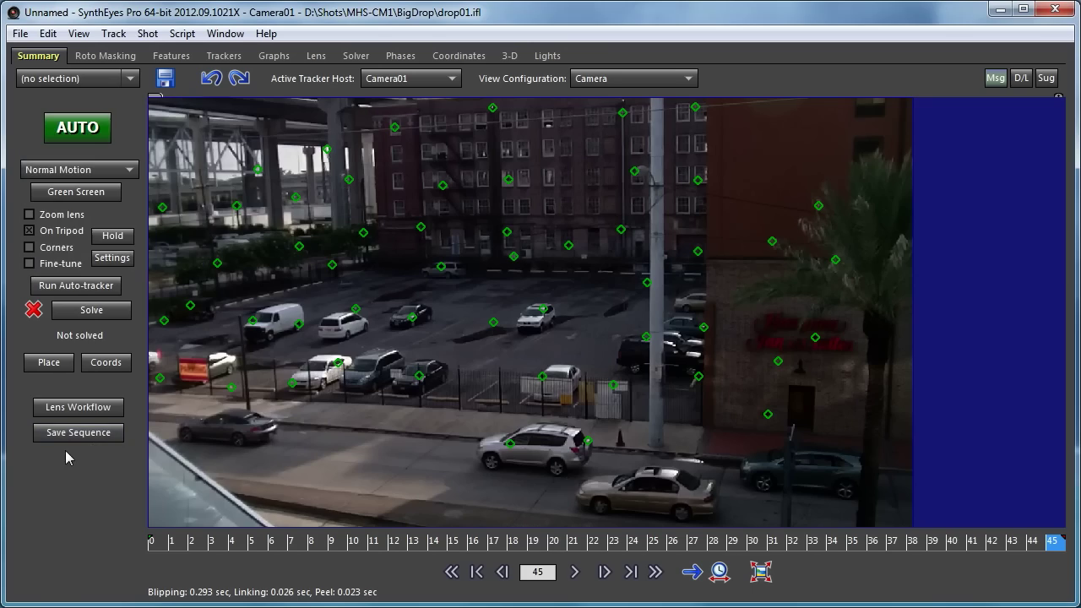
# Run the script that gives the trackers varied individual colors
pyautogui.moveTo(174, 543); pyautogui.dragTo(233, 557)
pyautogui.click(181, 34)
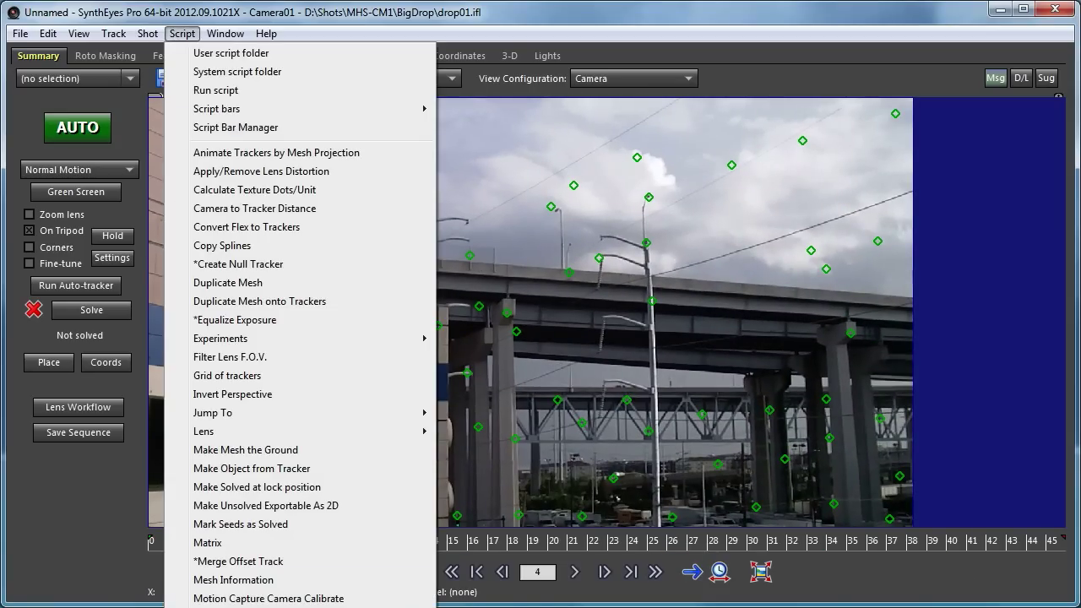
pyautogui.click(253, 606)
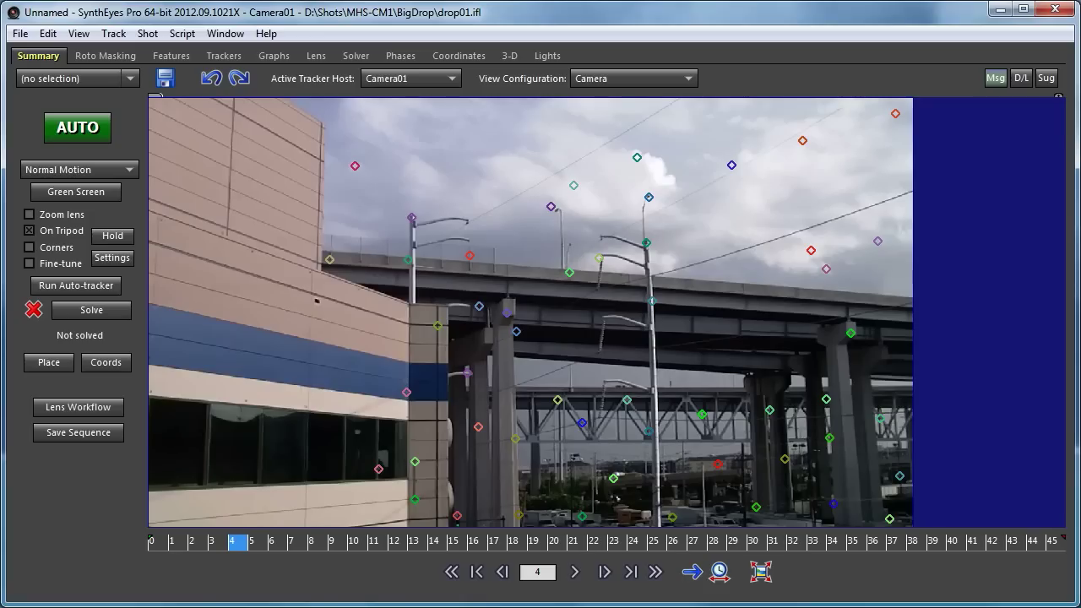
# Lasso the trackers on the clouds at frame 8 and delete them
pyautogui.moveTo(181, 547); pyautogui.dragTo(318, 554)
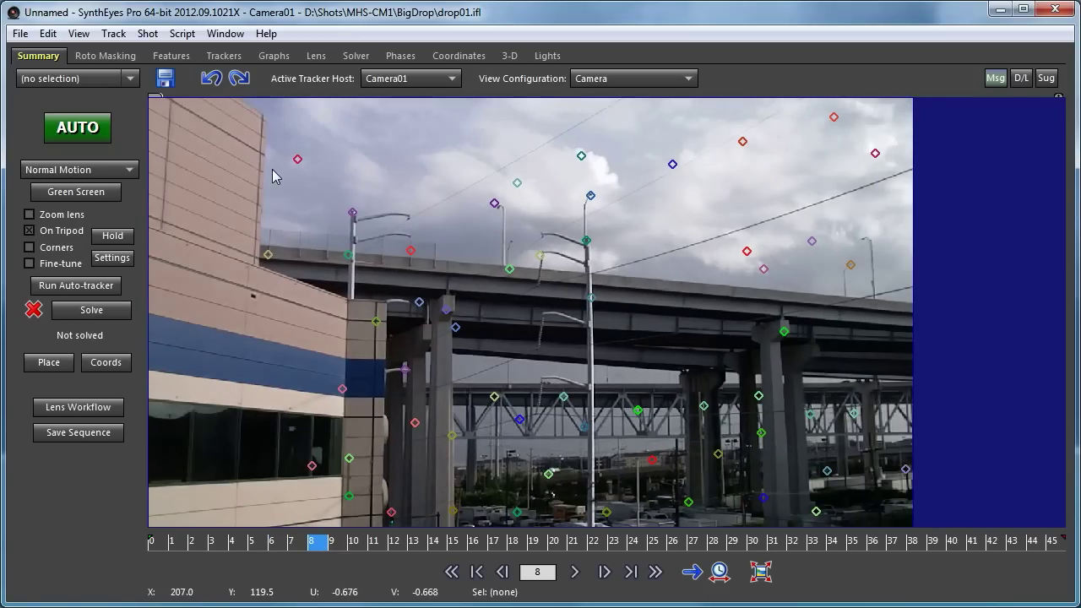
pyautogui.moveTo(282, 140)
pyautogui.mouseDown()
pyautogui.moveTo(285, 179)
pyautogui.moveTo(458, 190)
pyautogui.moveTo(498, 230)
pyautogui.moveTo(566, 184)
pyautogui.moveTo(624, 175)
pyautogui.moveTo(786, 301)
pyautogui.moveTo(823, 300)
pyautogui.moveTo(887, 268)
pyautogui.moveTo(893, 207)
pyautogui.moveTo(834, 108)
pyautogui.moveTo(503, 149)
pyautogui.mouseUp()
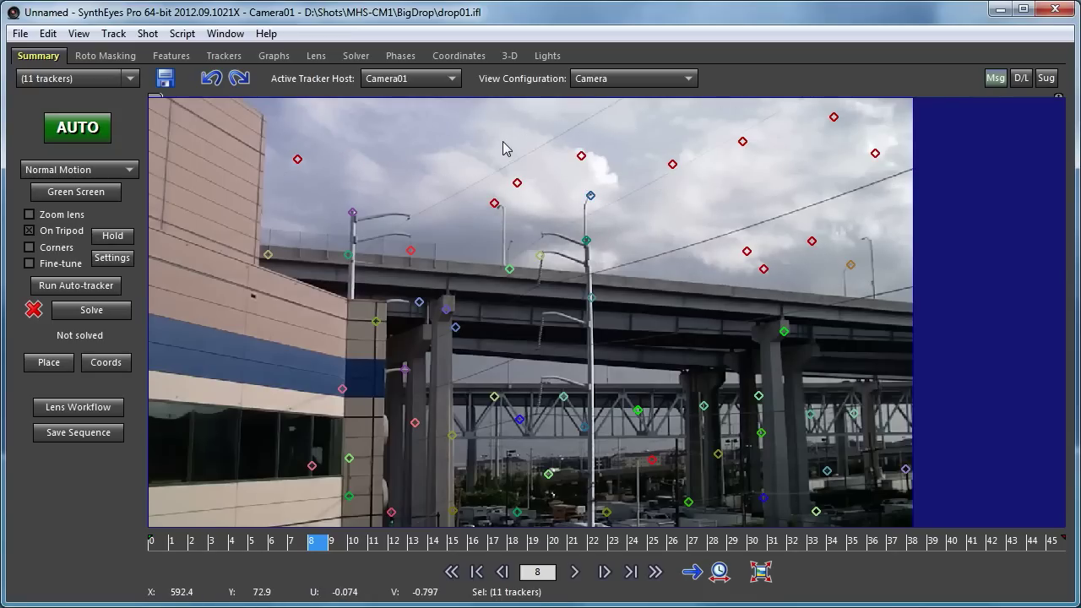
pyautogui.press('Delete')
# Lasso the two cloud trackers high in the sky at frame 22 and delete them
pyautogui.moveTo(365, 539); pyautogui.dragTo(597, 547)
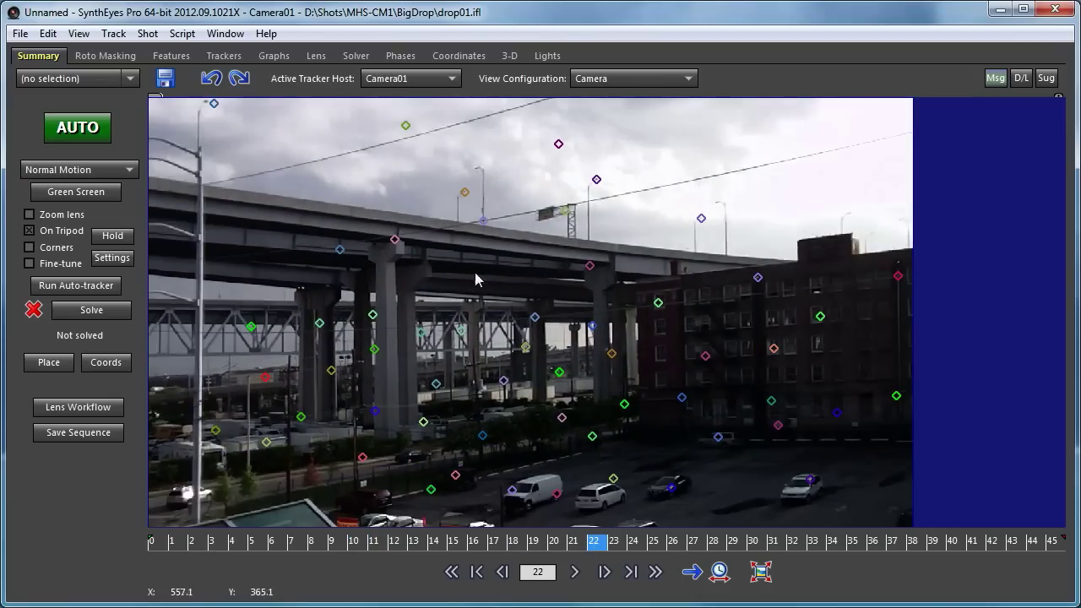
pyautogui.moveTo(402, 118)
pyautogui.mouseDown()
pyautogui.moveTo(384, 152)
pyautogui.moveTo(571, 188)
pyautogui.moveTo(584, 158)
pyautogui.moveTo(556, 124)
pyautogui.mouseUp()
pyautogui.press('Delete')
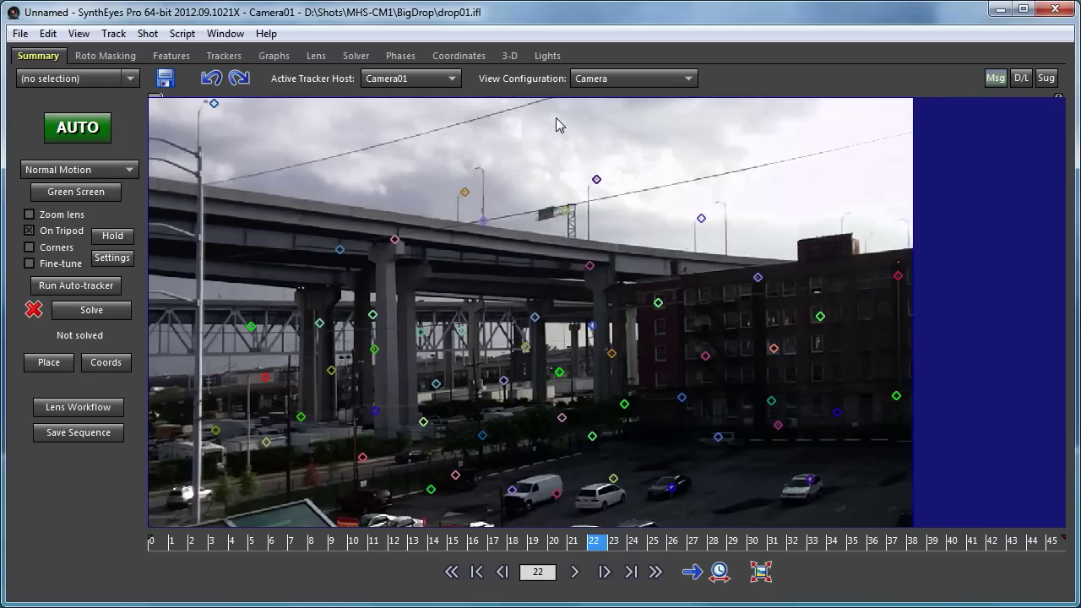
# Lasso the two trackers on the moving silver SUV at frame 44 and delete them
pyautogui.moveTo(485, 541)
pyautogui.mouseDown()
pyautogui.moveTo(475, 541)
pyautogui.moveTo(735, 541)
pyautogui.moveTo(379, 542)
pyautogui.moveTo(1053, 541)
pyautogui.moveTo(777, 541)
pyautogui.moveTo(1034, 541)
pyautogui.mouseUp()
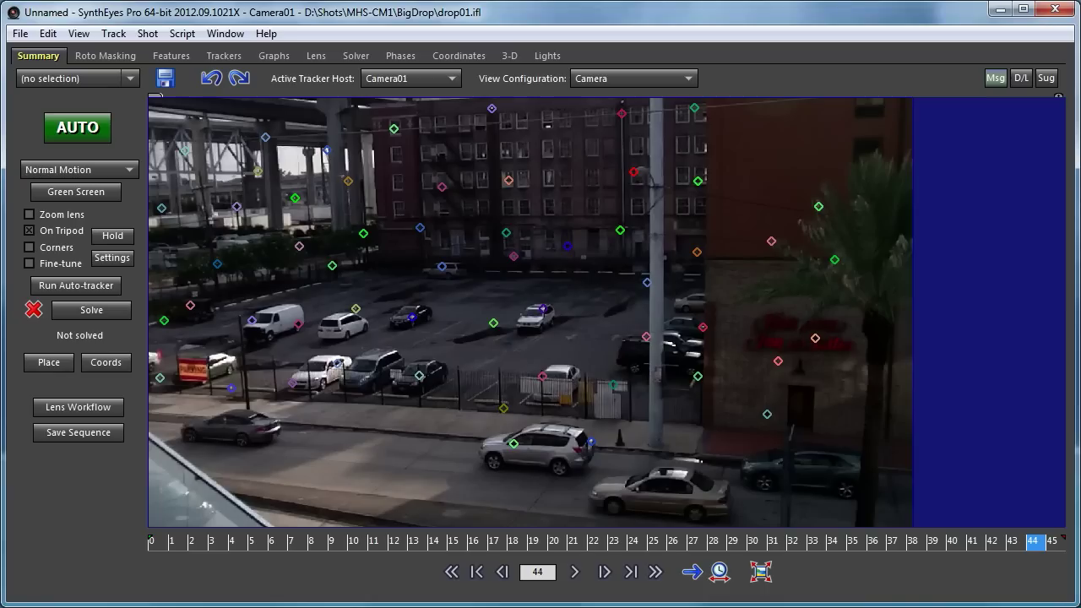
pyautogui.moveTo(585, 429); pyautogui.dragTo(641, 480)
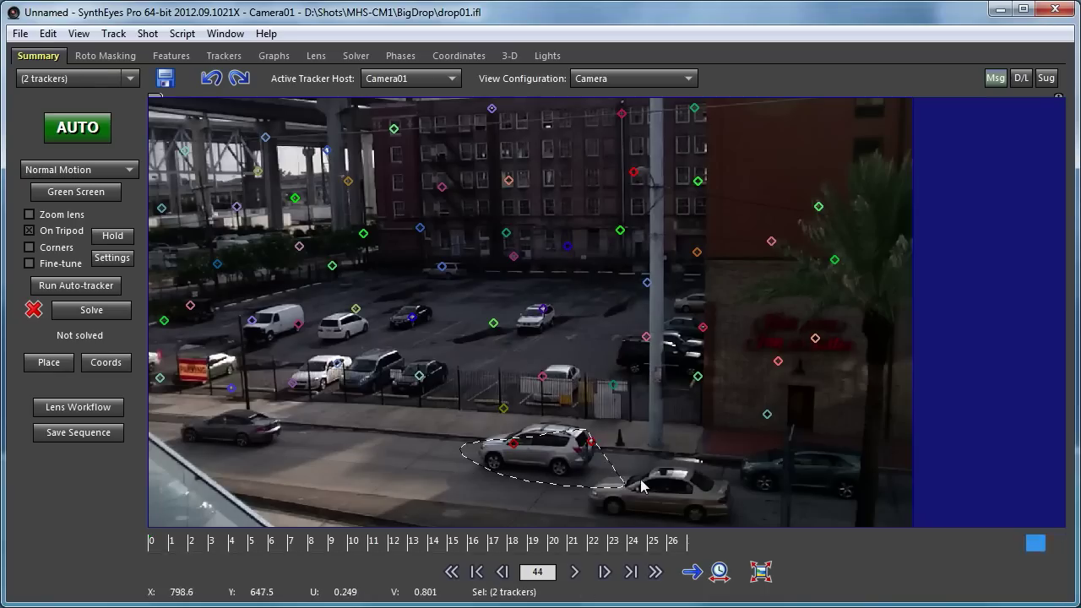
pyautogui.click(601, 446)
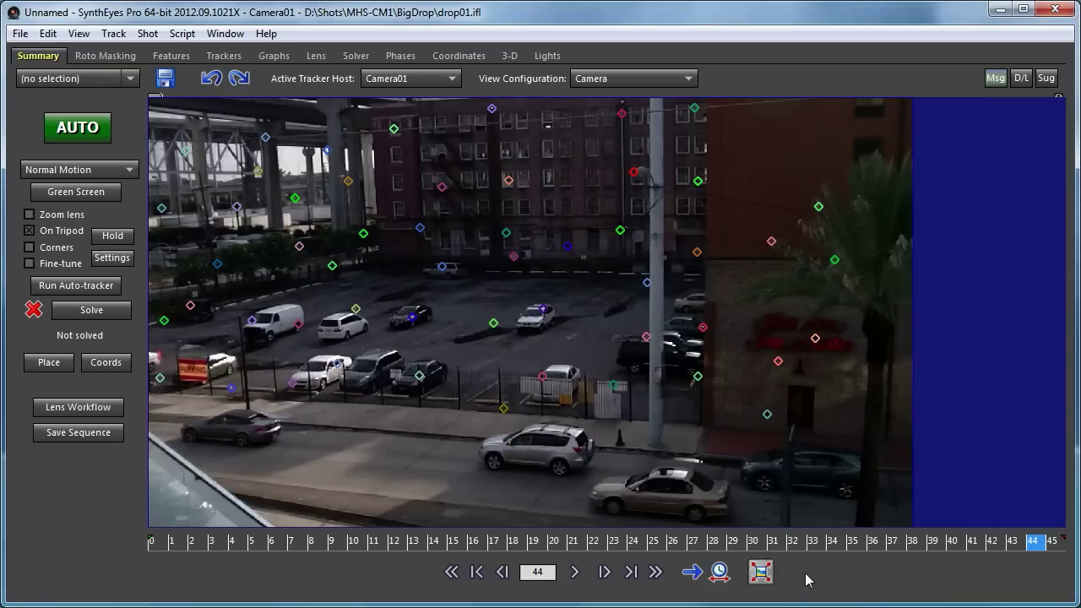
# Review the remaining trackers back to frame 0, solve the tripod shot and accept the solve
pyautogui.moveTo(1028, 541); pyautogui.dragTo(932, 541)
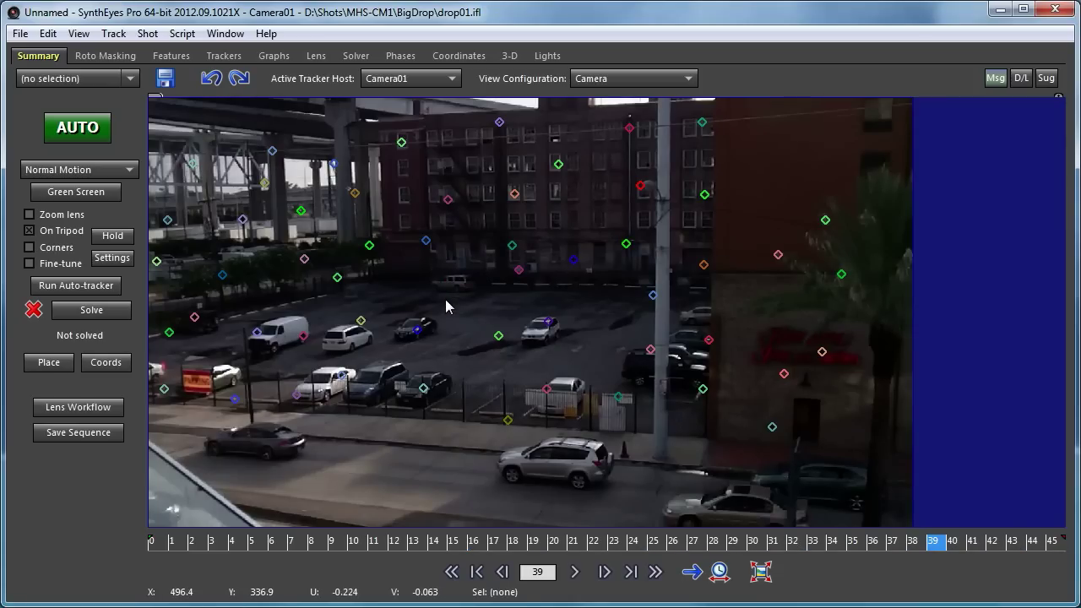
pyautogui.moveTo(947, 535); pyautogui.dragTo(152, 541)
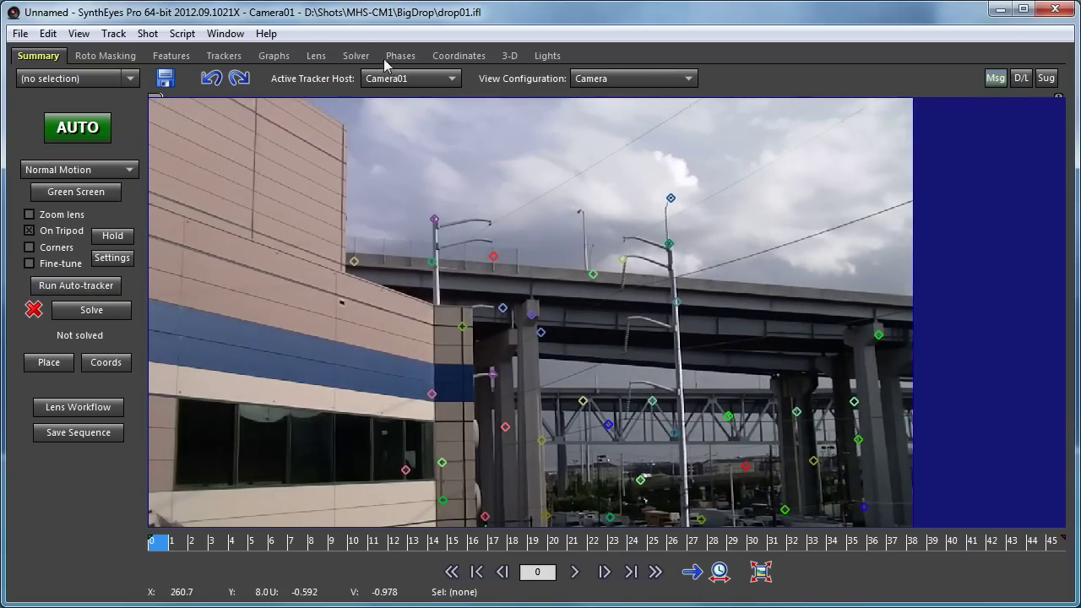
pyautogui.click(356, 56)
pyautogui.click(91, 111)
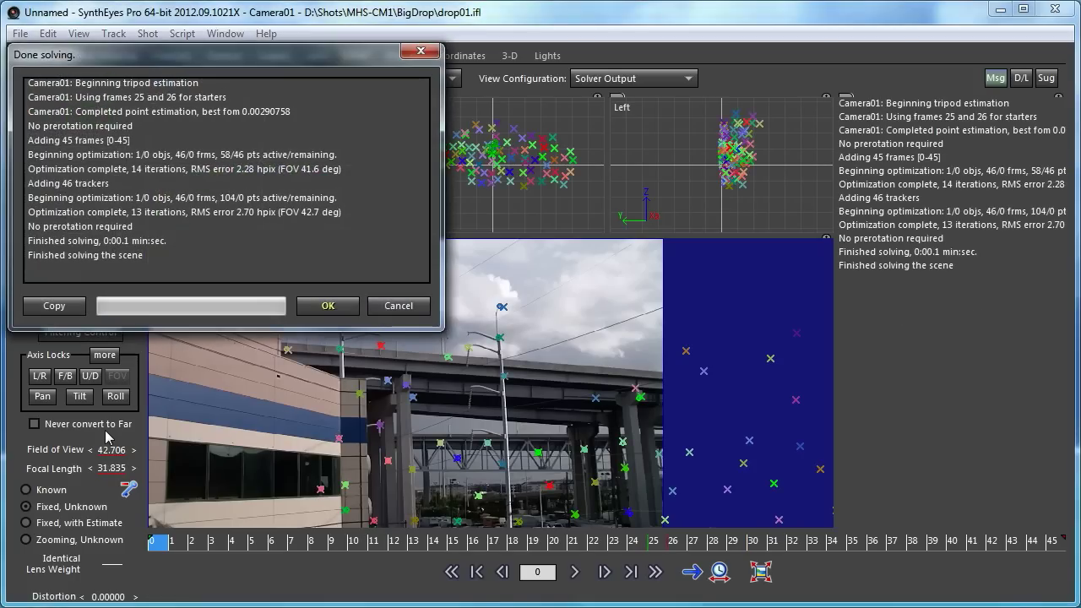
pyautogui.click(354, 306)
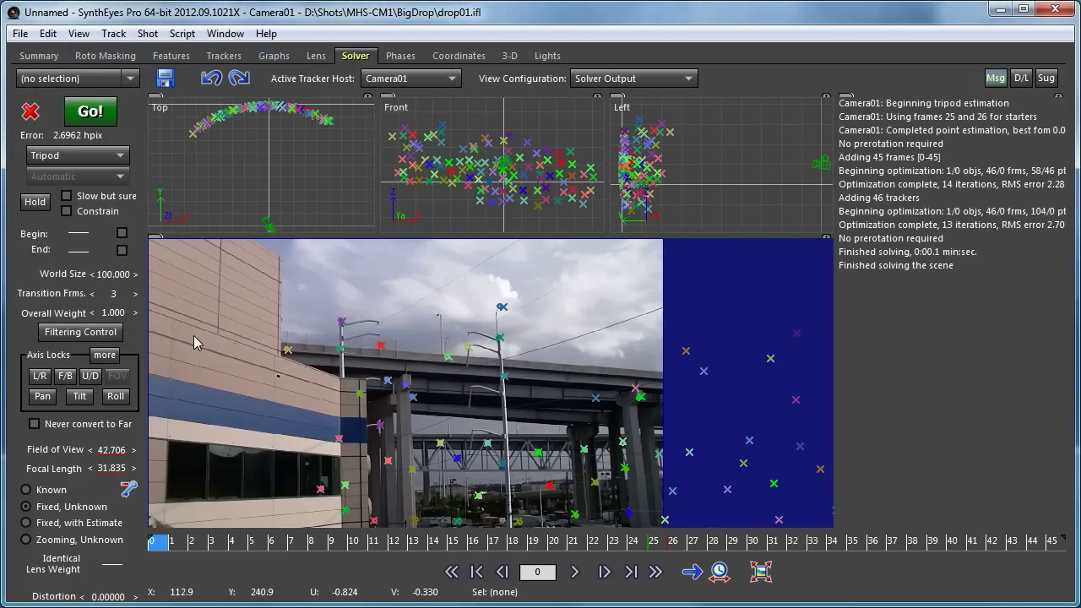
# Set the threshold beside Unsolved/Behind to 4.662 in the tracker clean-up, and exit without applying fixes
pyautogui.click(124, 35)
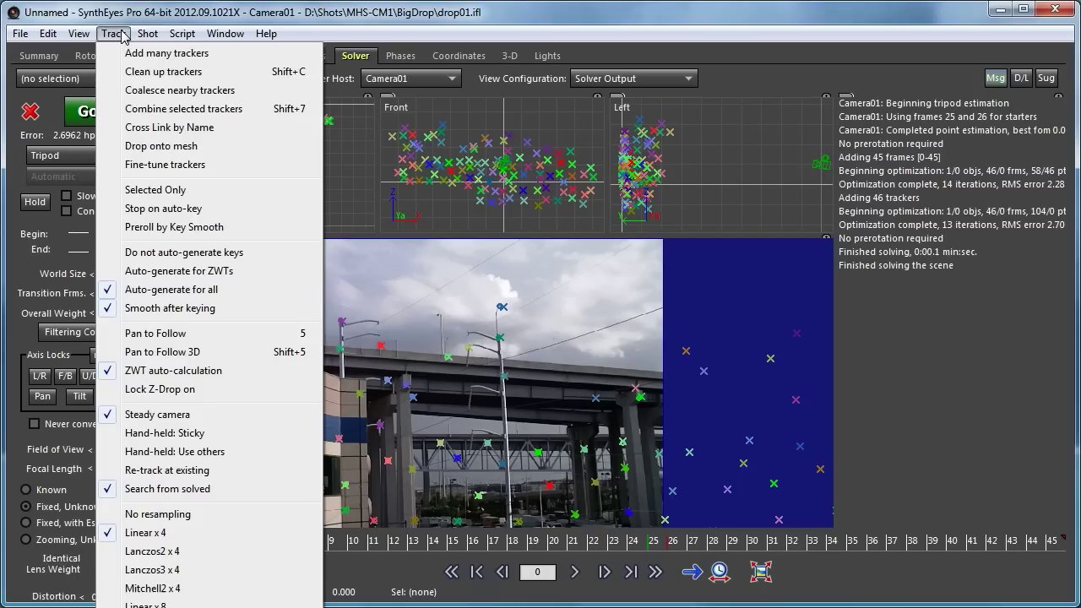
pyautogui.click(163, 72)
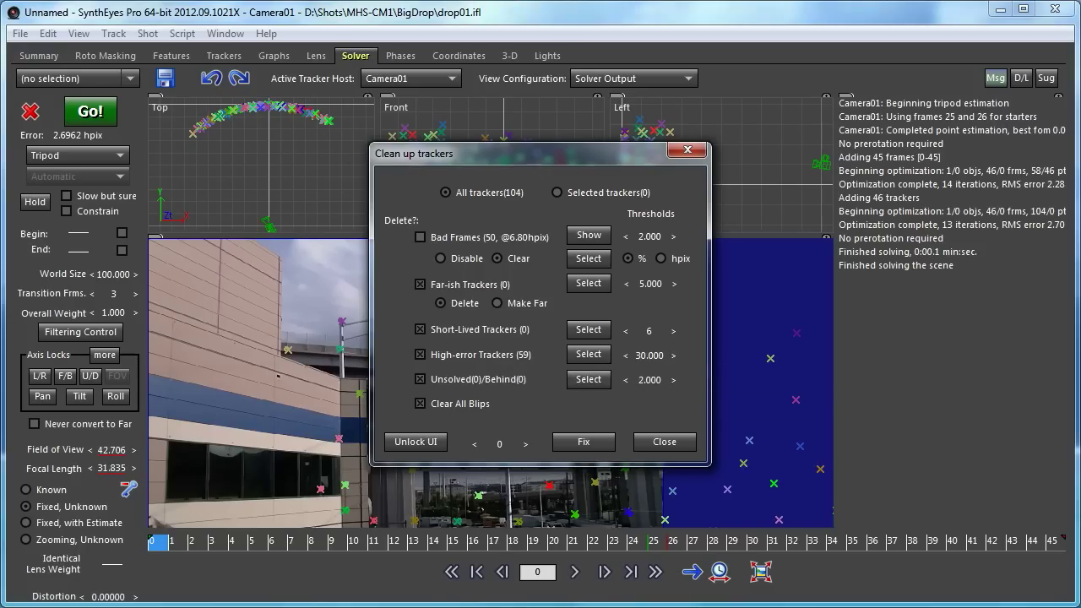
pyautogui.moveTo(649, 380); pyautogui.dragTo(667, 380)
pyautogui.moveTo(649, 380); pyautogui.dragTo(655, 380)
pyautogui.click(661, 447)
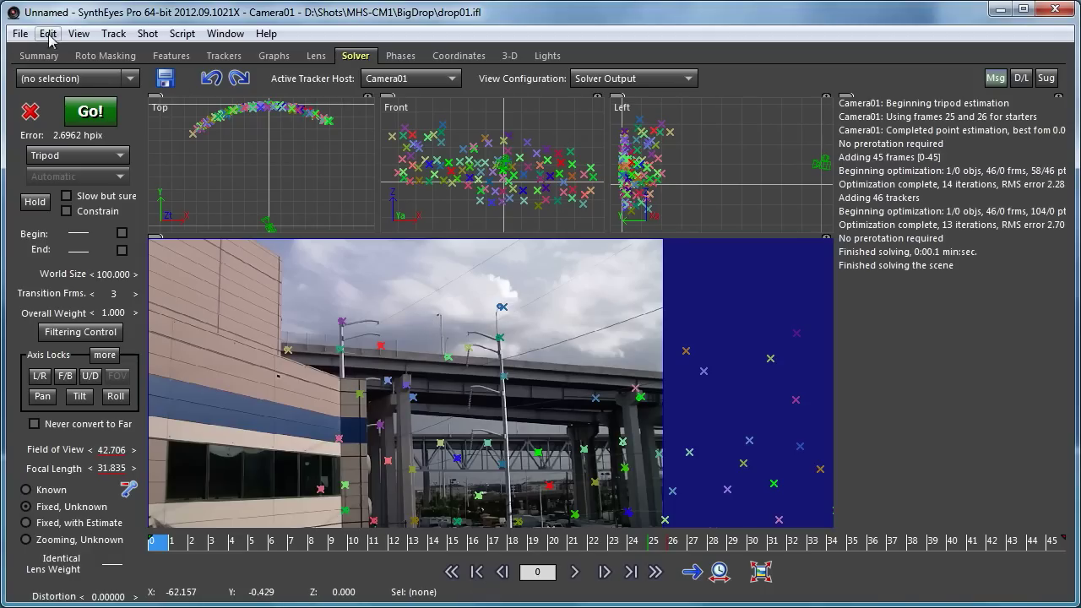
# Try to flash the selected trackers in the viewports
pyautogui.click(77, 34)
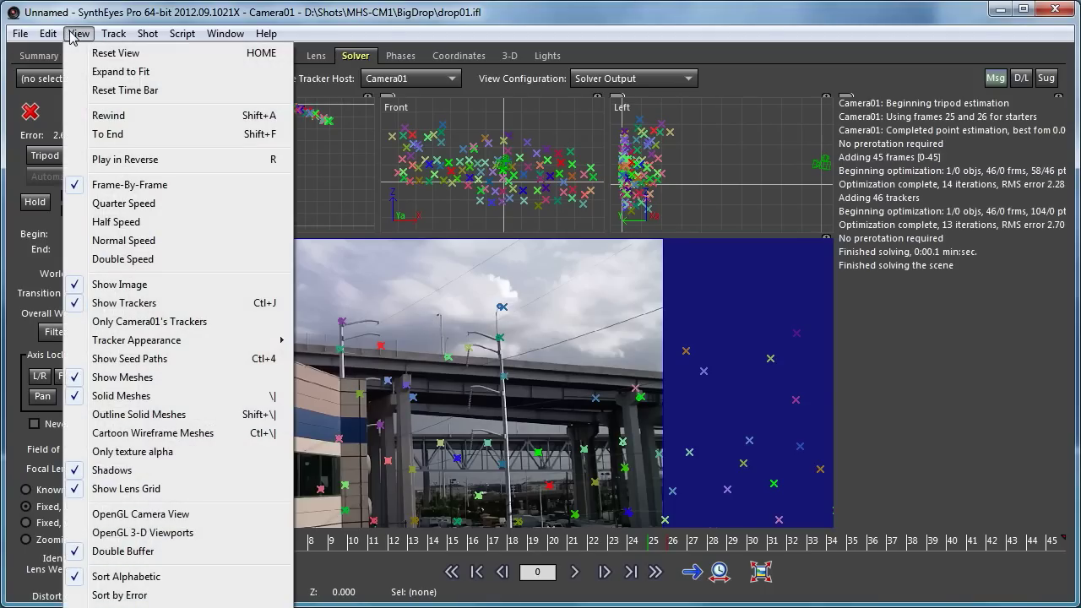
pyautogui.moveTo(48, 33)
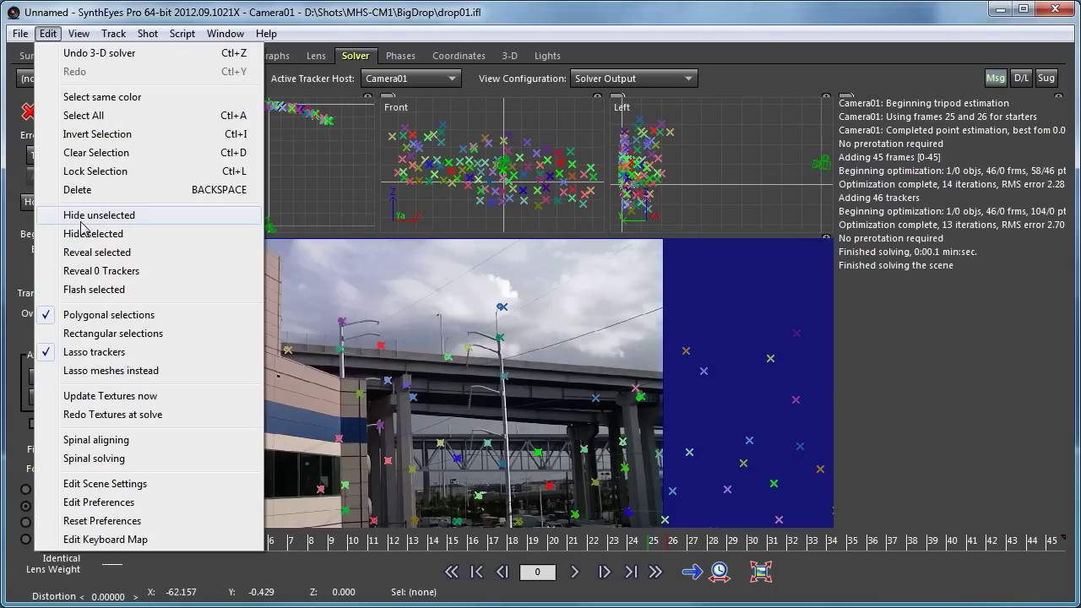
pyautogui.click(75, 290)
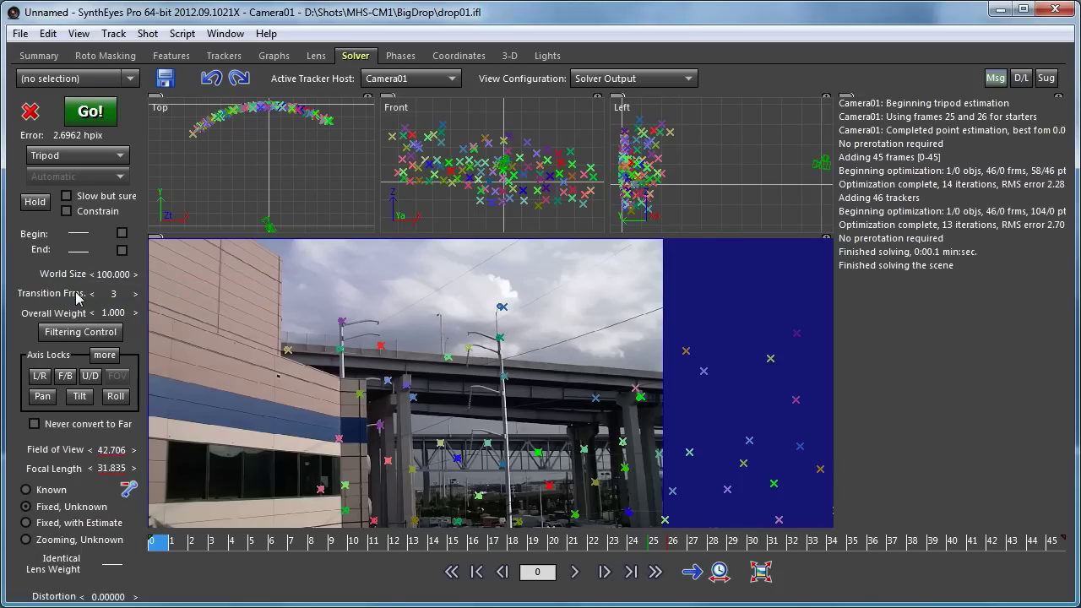
# Go to frame 31 and select the high-error trackers through the tracker clean-up, without applying fixes
pyautogui.moveTo(456, 541); pyautogui.dragTo(772, 541)
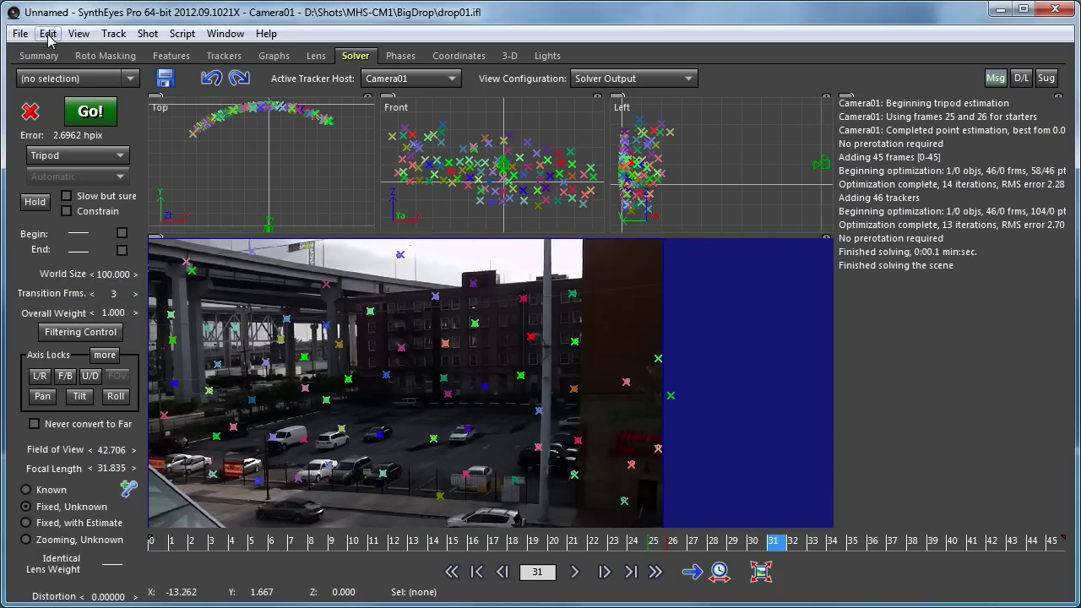
pyautogui.click(113, 34)
pyautogui.click(148, 72)
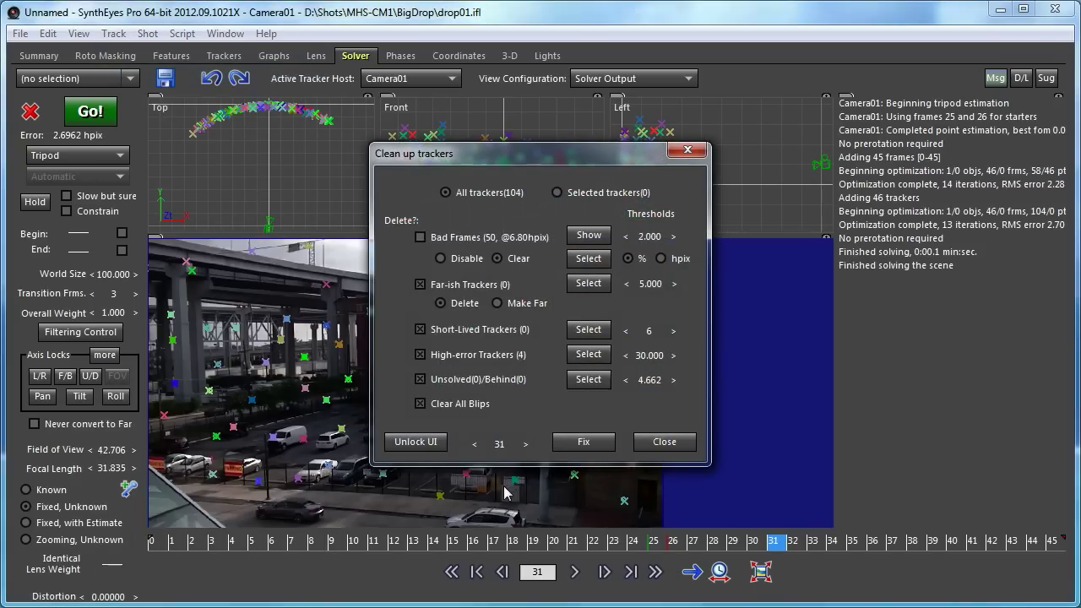
pyautogui.click(589, 355)
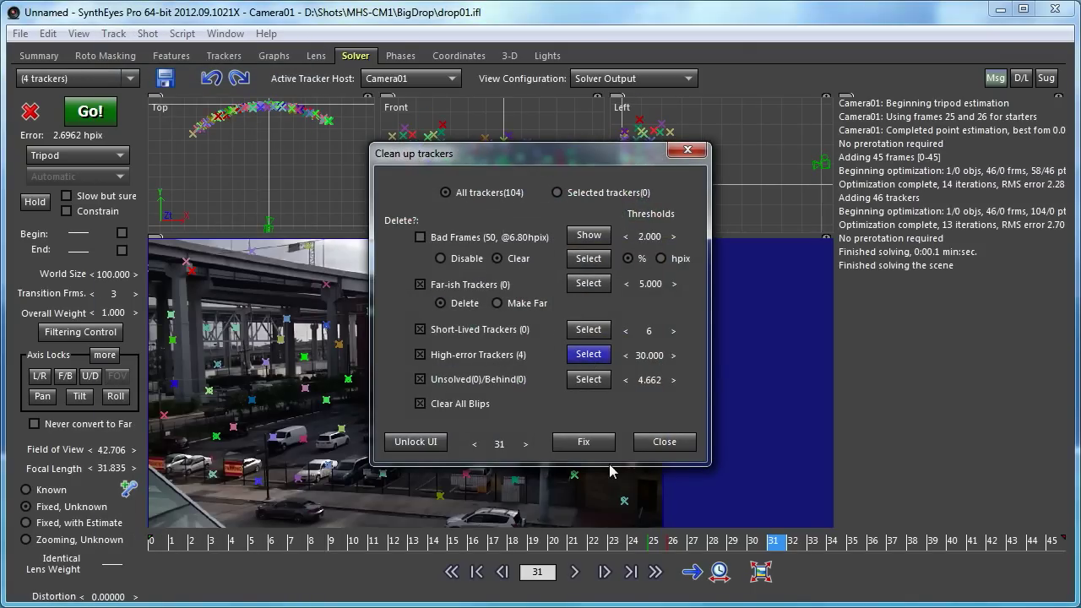
pyautogui.click(661, 442)
# Flash the selected high-error trackers and inspect their locations around frames 11 to 13
pyautogui.click(48, 33)
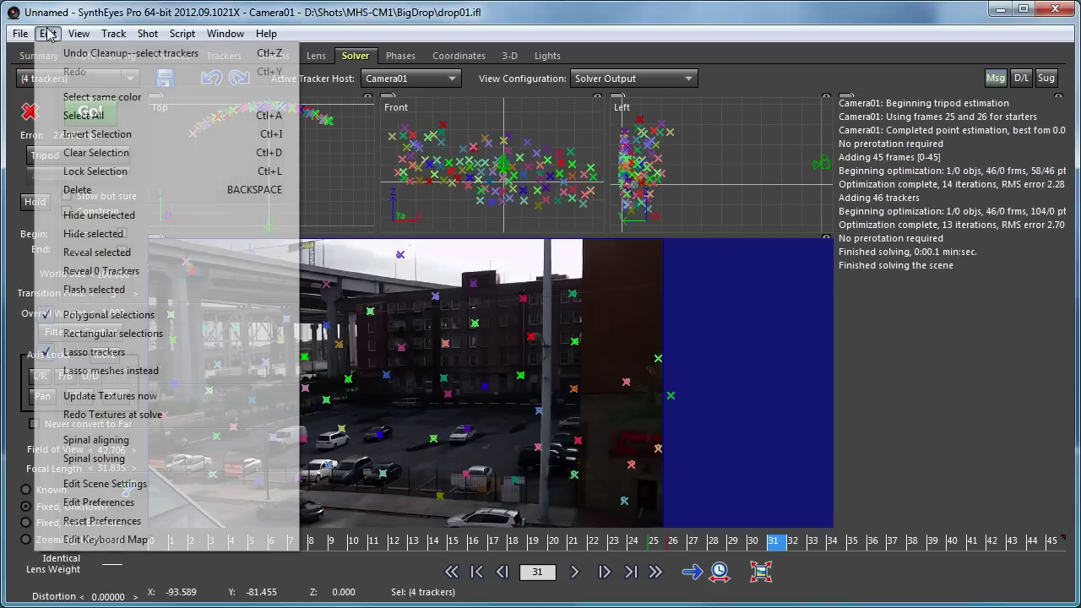
pyautogui.click(93, 291)
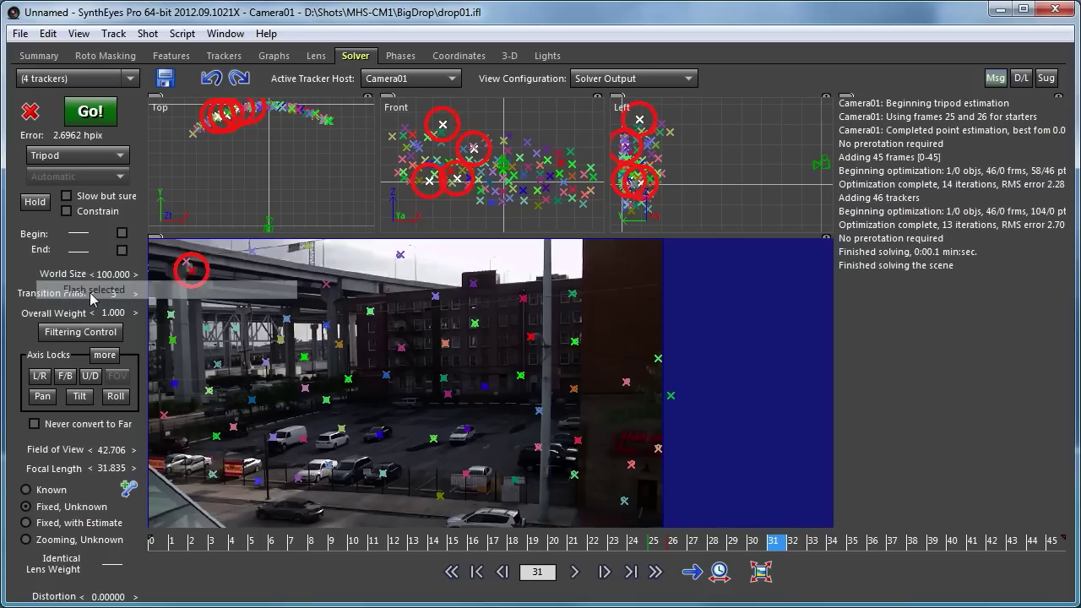
pyautogui.click(453, 542)
pyautogui.moveTo(453, 542); pyautogui.dragTo(372, 530)
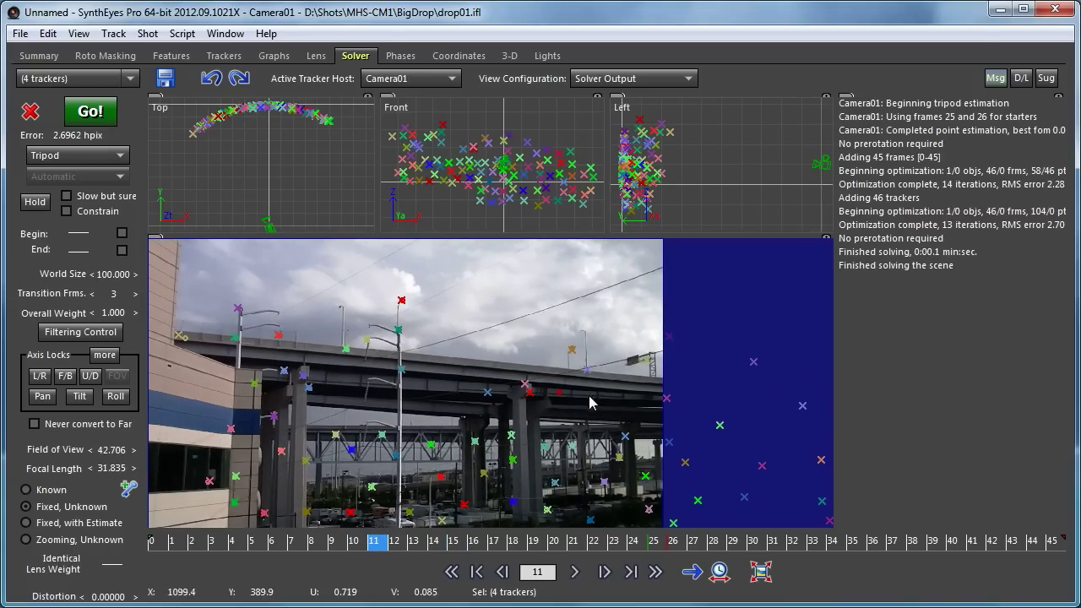
pyautogui.moveTo(403, 545)
pyautogui.mouseDown()
pyautogui.moveTo(298, 538)
pyautogui.moveTo(597, 525)
pyautogui.moveTo(716, 540)
pyautogui.moveTo(348, 553)
pyautogui.moveTo(414, 553)
pyautogui.mouseUp()
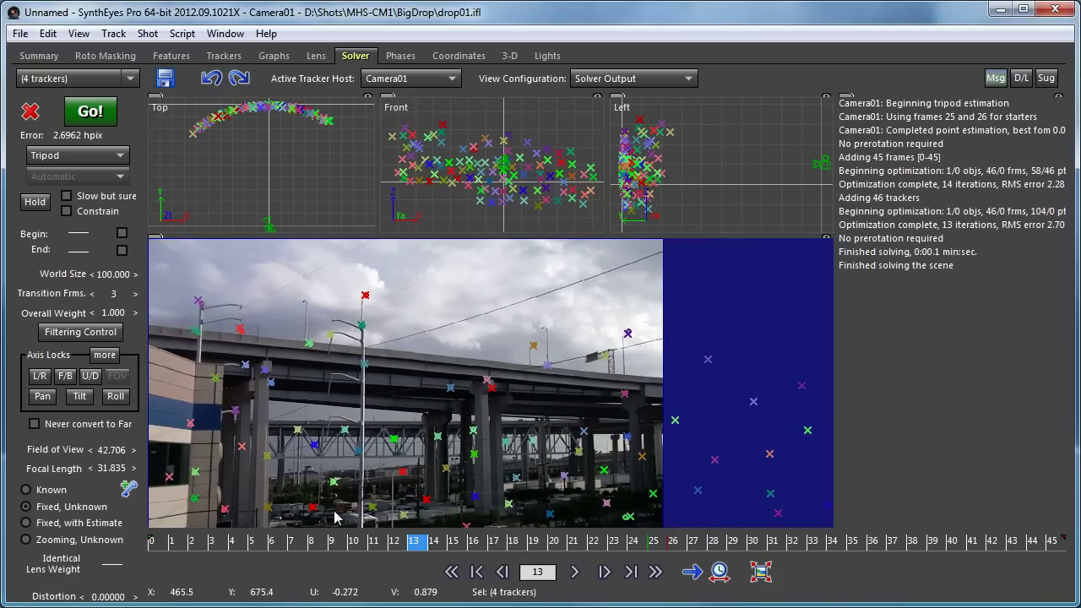
pyautogui.click(393, 544)
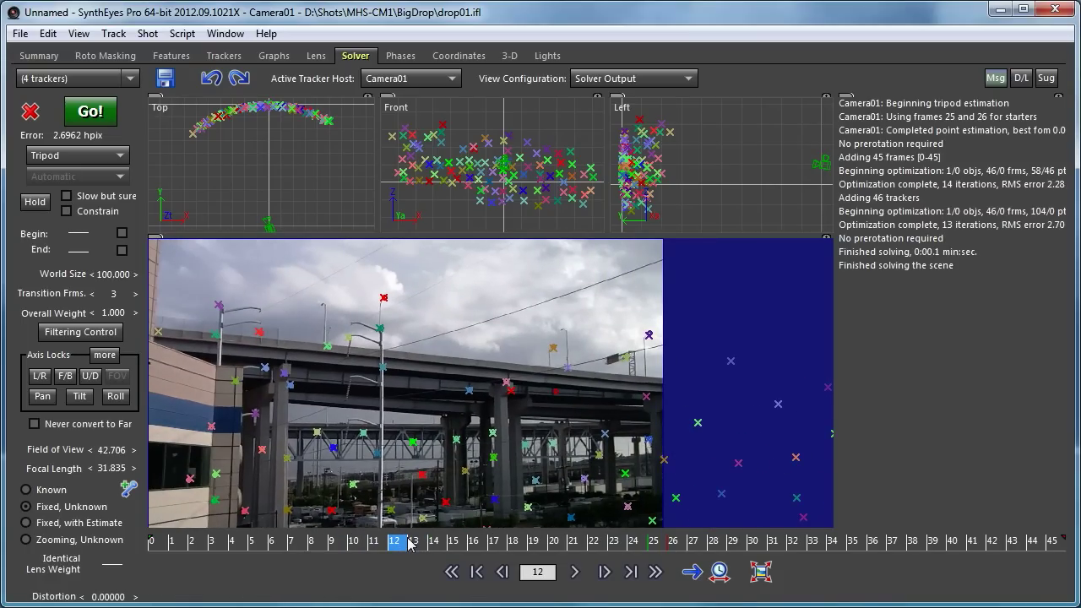
# Delete the selected high-error trackers, solve the scene again and accept the solve
pyautogui.hotkey('ctrl', 'd')
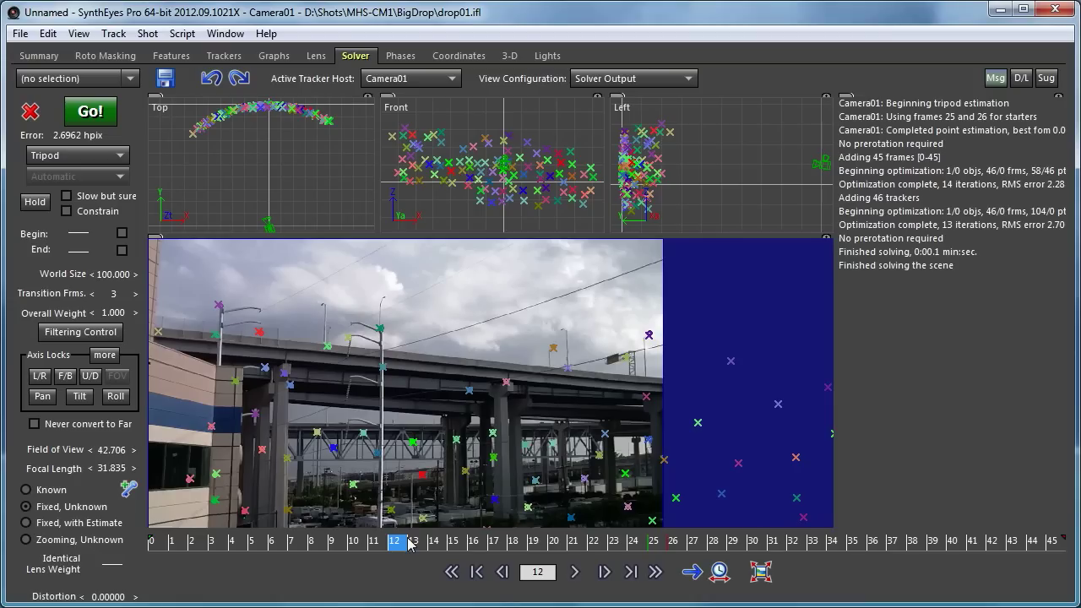
pyautogui.click(90, 111)
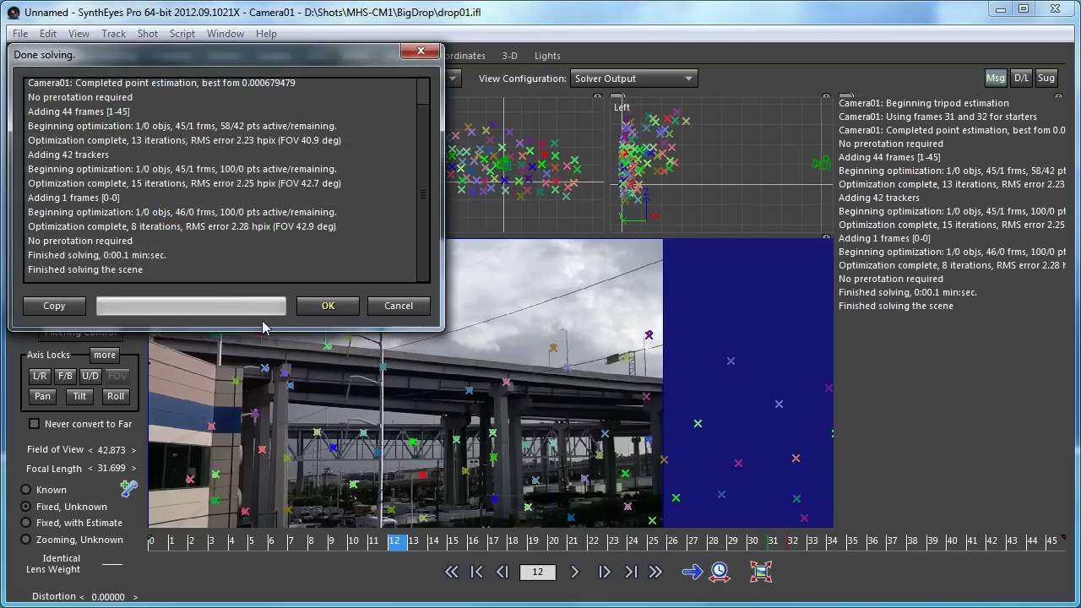
pyautogui.click(338, 309)
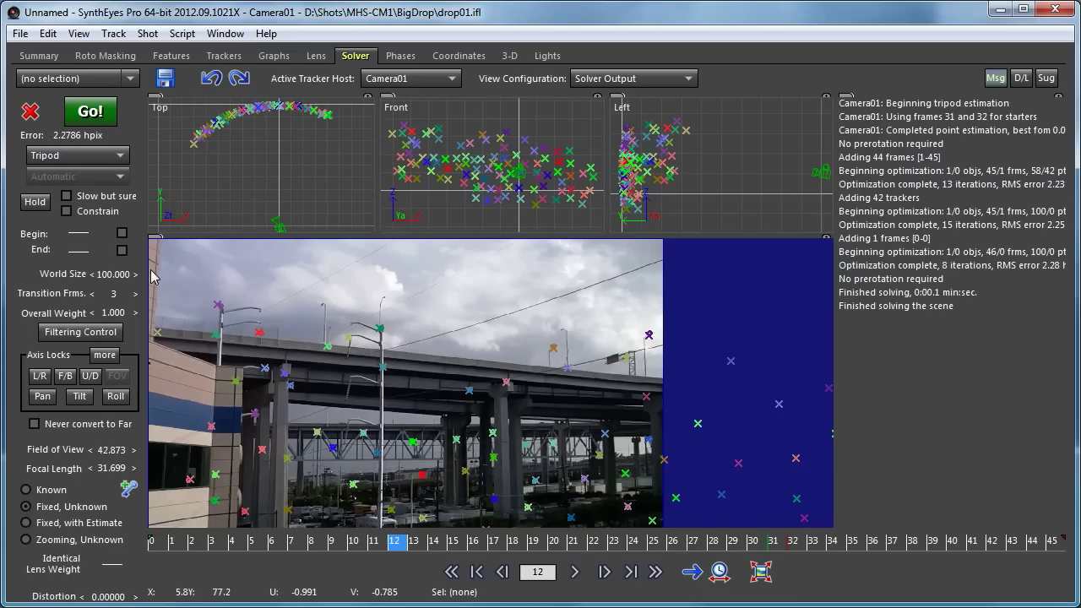
# Go to frame 44 and select the high-error trackers through the tracker clean-up, resetting the unsolved/behind threshold to 2.000, without applying fixes
pyautogui.moveTo(280, 541); pyautogui.dragTo(75, 531)
pyautogui.moveTo(175, 531); pyautogui.dragTo(1035, 508)
pyautogui.click(113, 34)
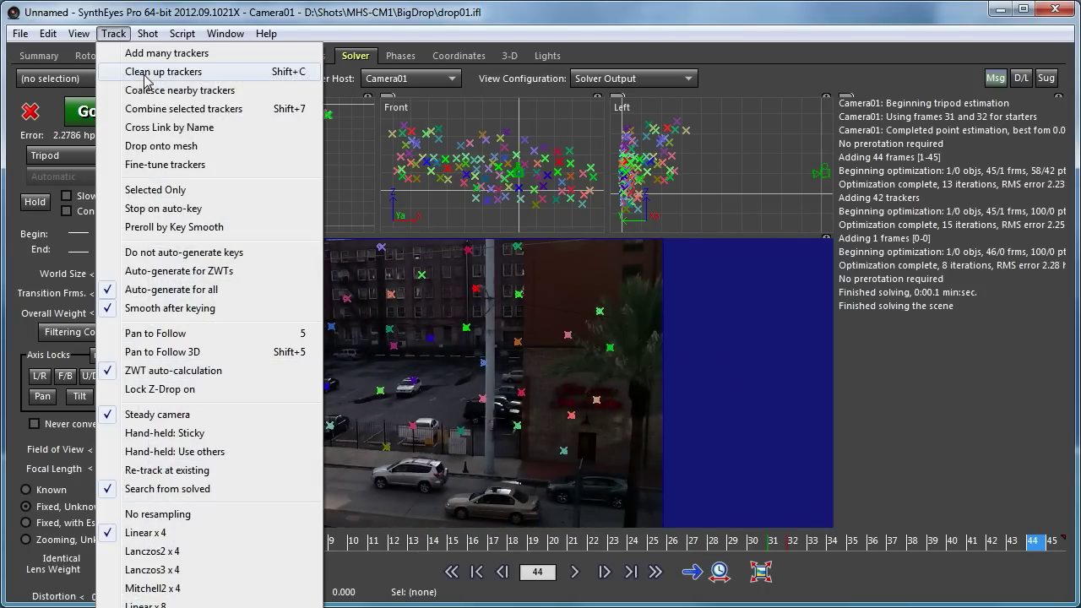
pyautogui.click(163, 72)
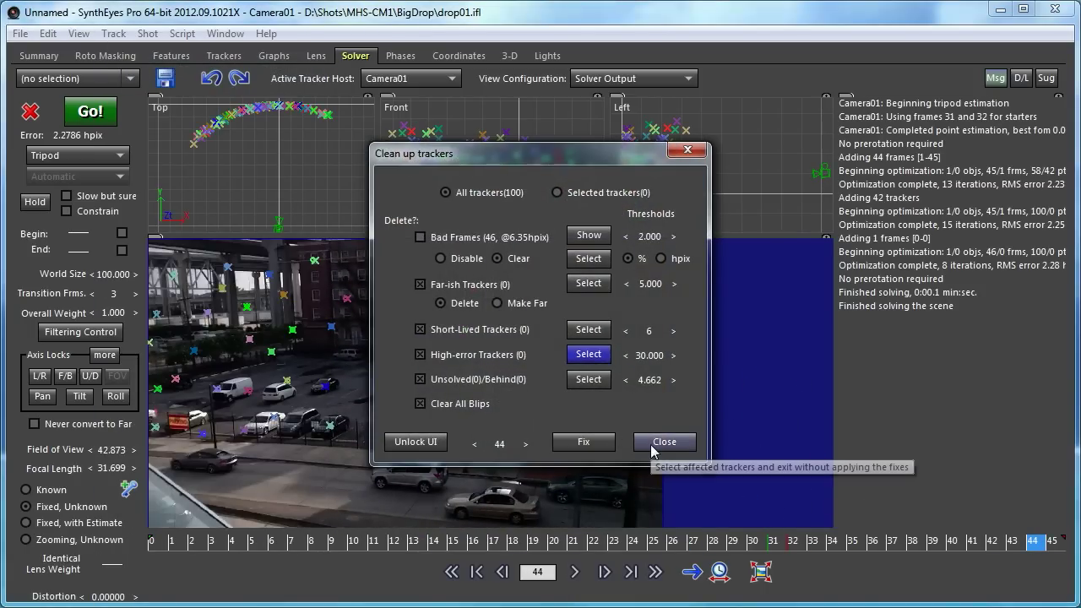
pyautogui.rightClick(650, 383)
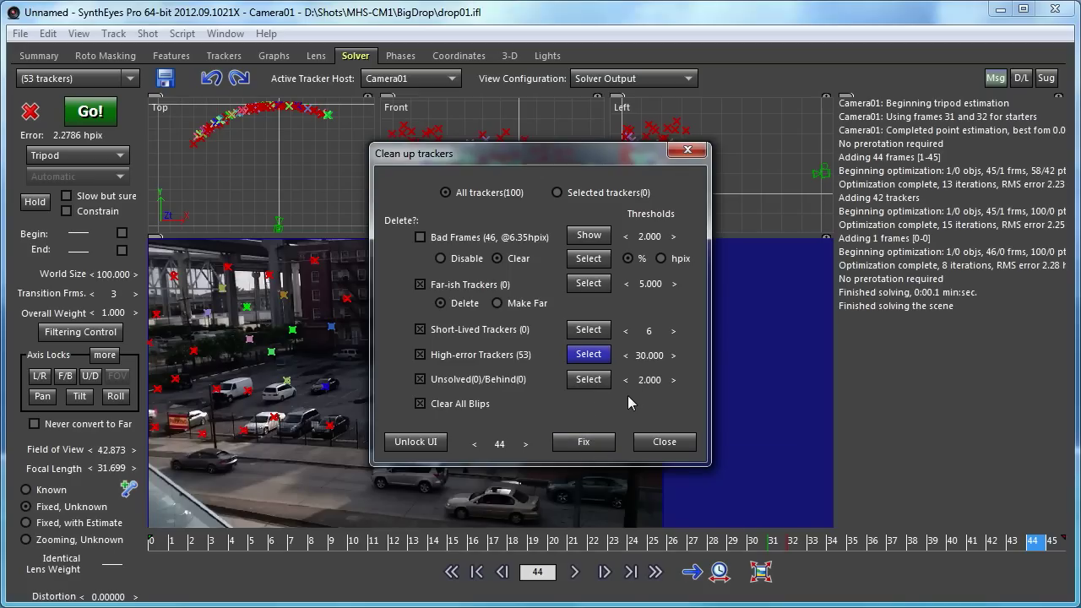
pyautogui.click(664, 442)
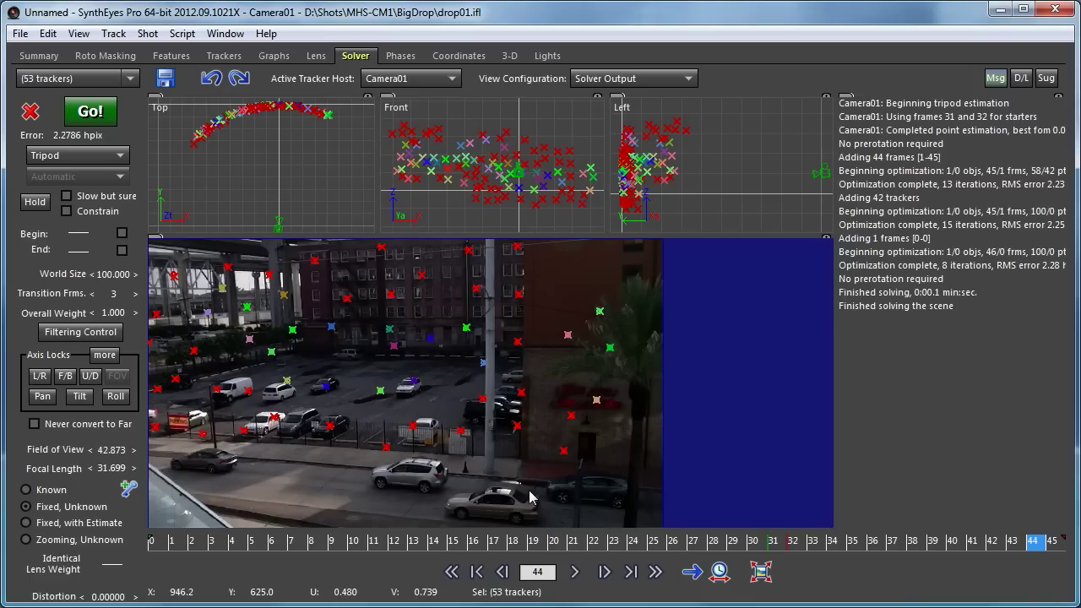
# Enable rolling shutter compensation at 0.926 in the shot settings
pyautogui.click(149, 34)
pyautogui.click(203, 74)
pyautogui.moveTo(553, 286); pyautogui.dragTo(455, 108)
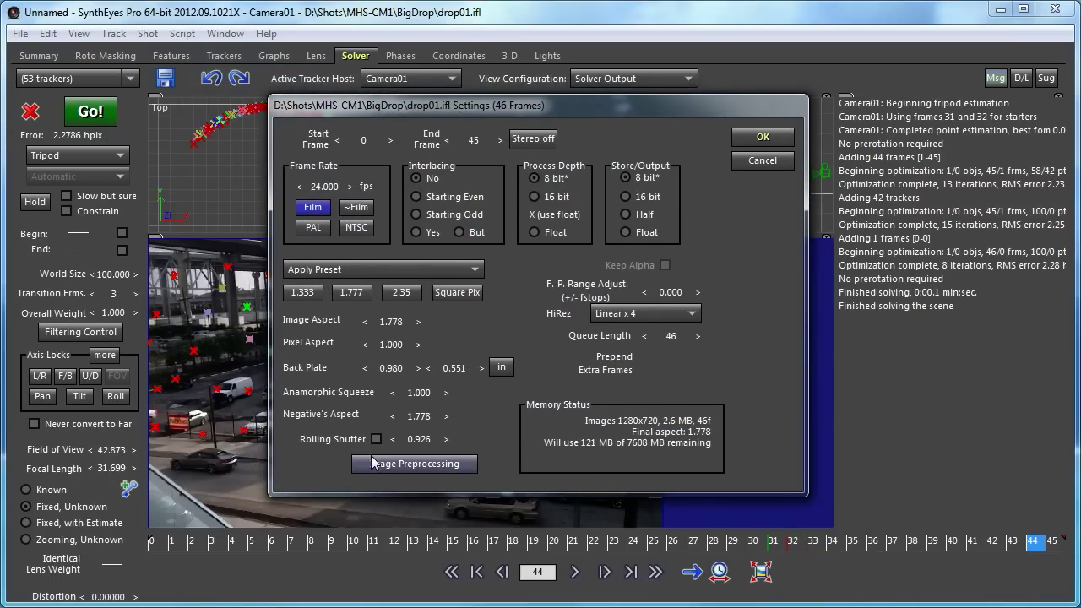
pyautogui.click(377, 439)
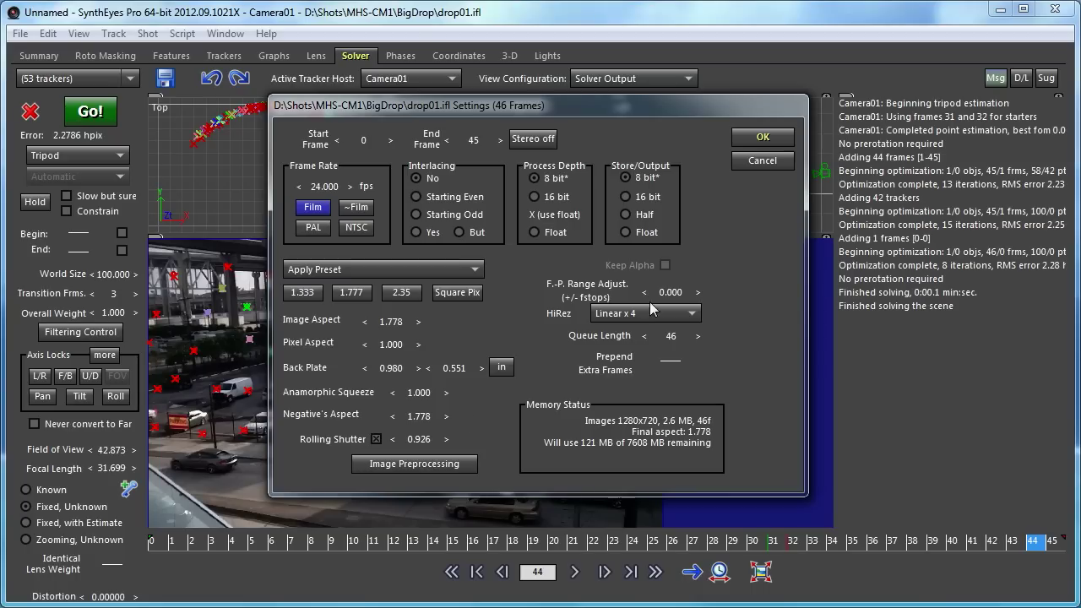
pyautogui.click(767, 137)
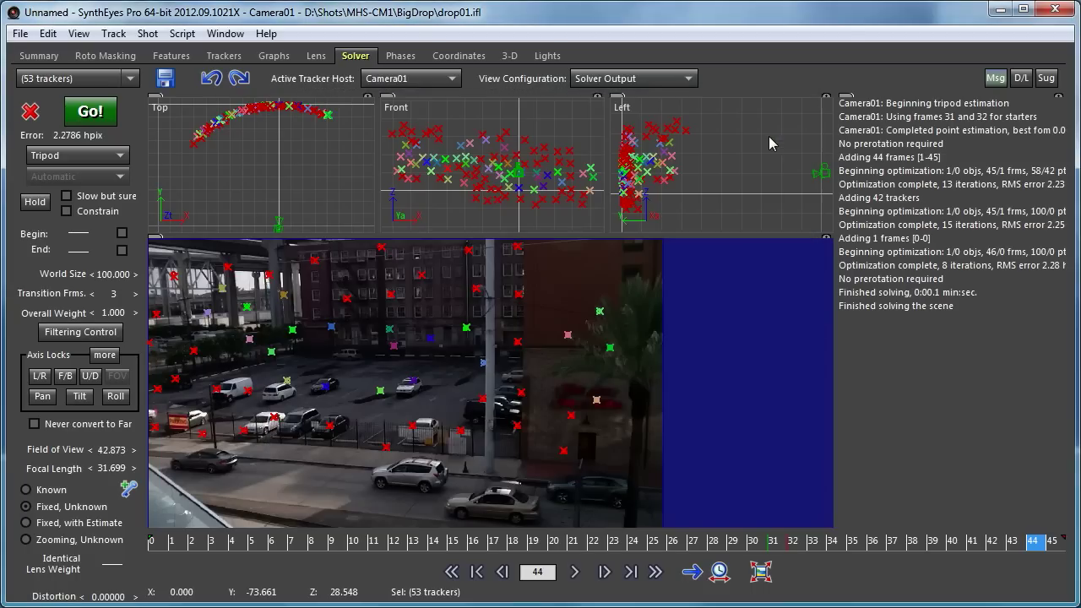
# Solve the scene with the rolling shutter correction and accept the solve
pyautogui.click(90, 118)
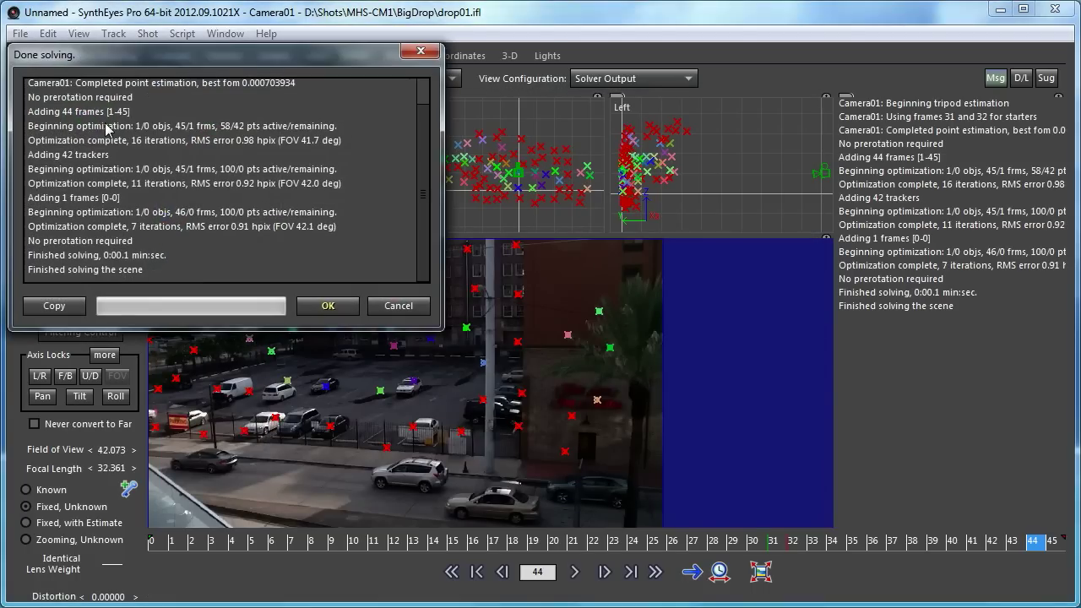
pyautogui.moveTo(165, 53); pyautogui.dragTo(563, 141)
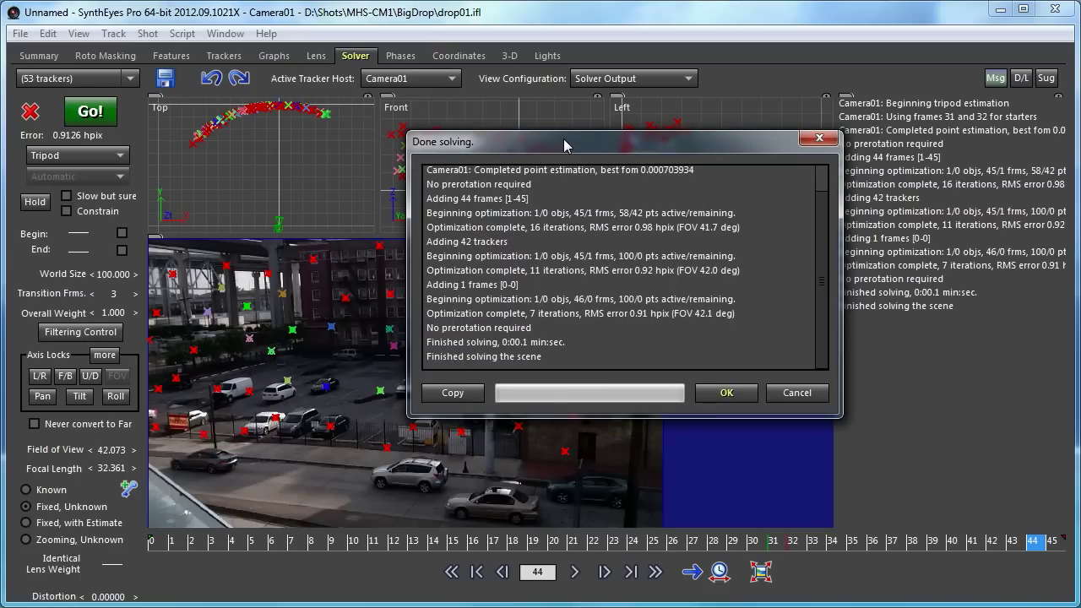
pyautogui.click(726, 393)
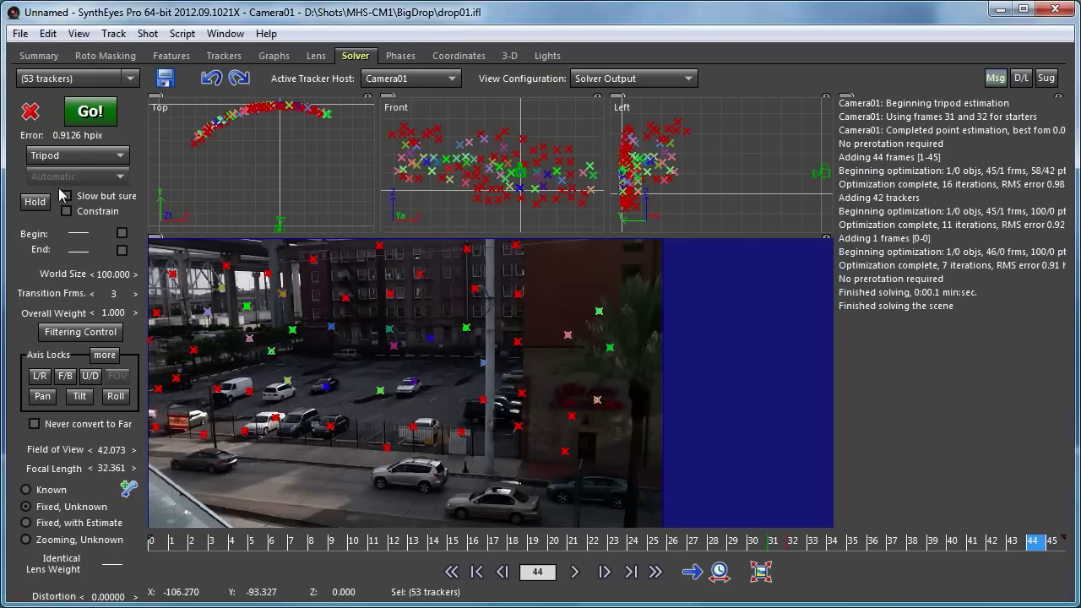
# Reselect the high-error trackers through the tracker clean-up at the 30.000 threshold, without applying fixes
pyautogui.click(111, 34)
pyautogui.click(160, 71)
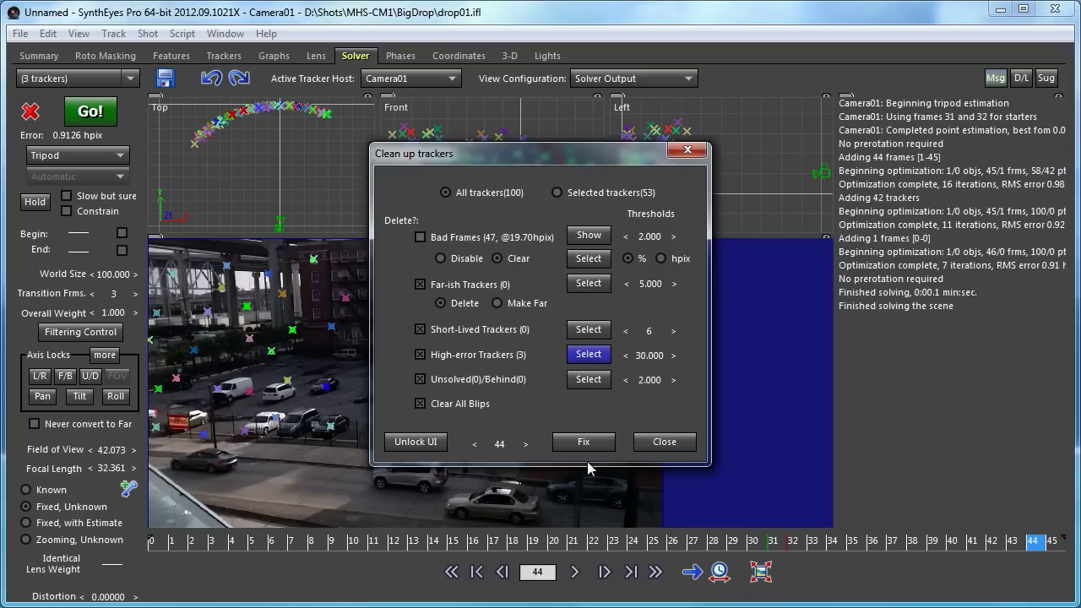
pyautogui.click(655, 441)
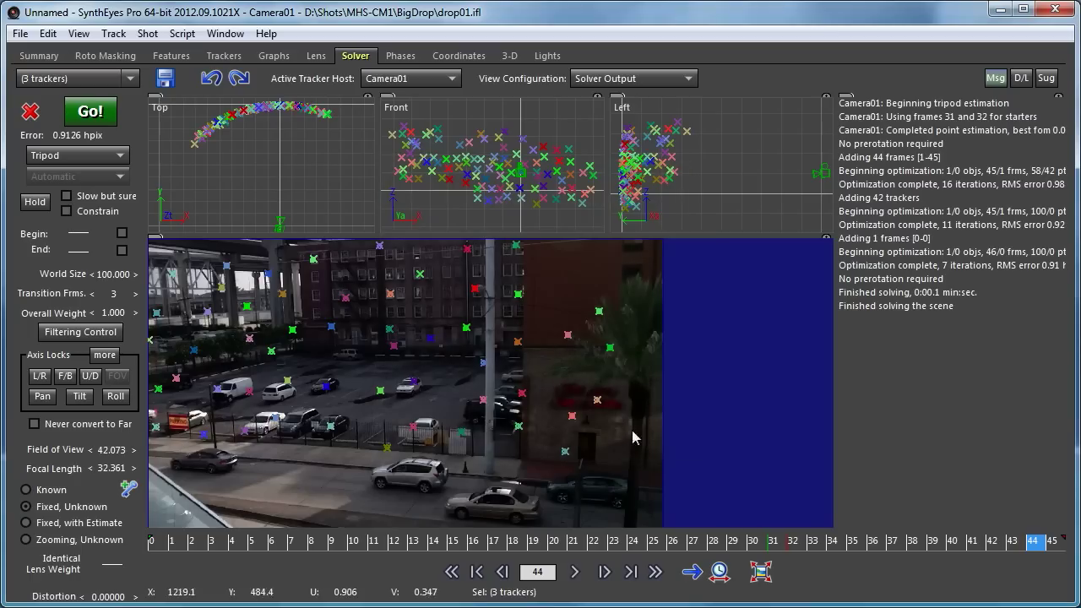
# Flash the selected high-error trackers twice and inspect their locations from frame 44 back to frame 25
pyautogui.click(48, 33)
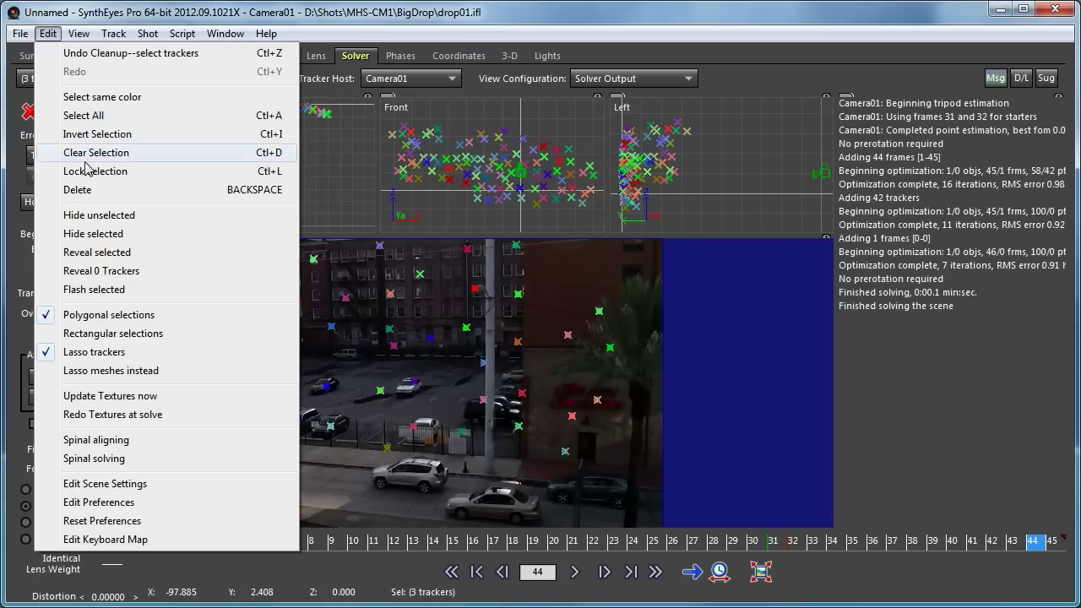
pyautogui.click(97, 290)
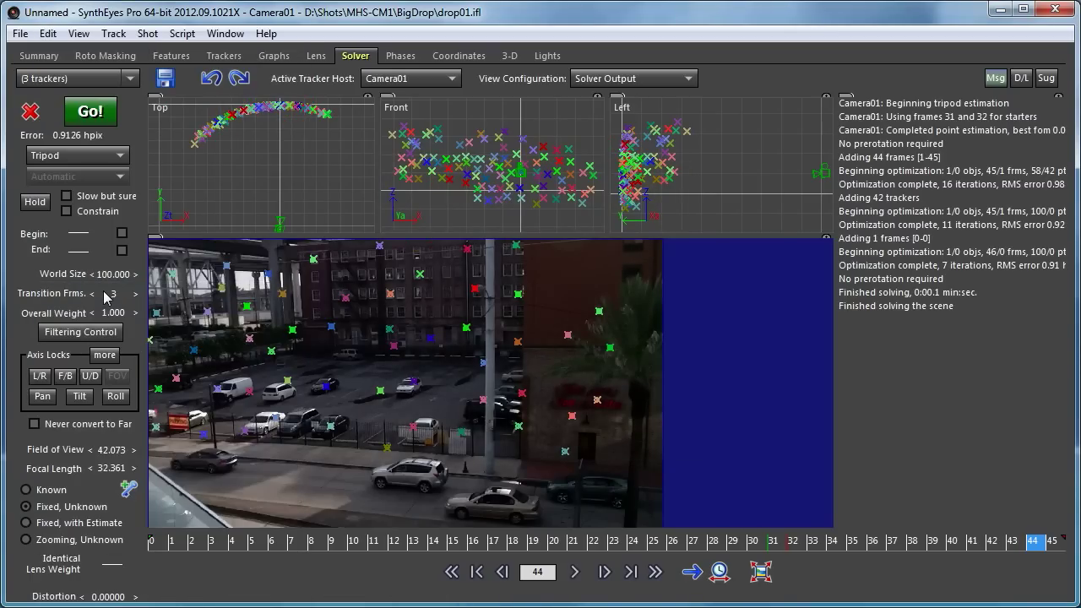
pyautogui.click(48, 34)
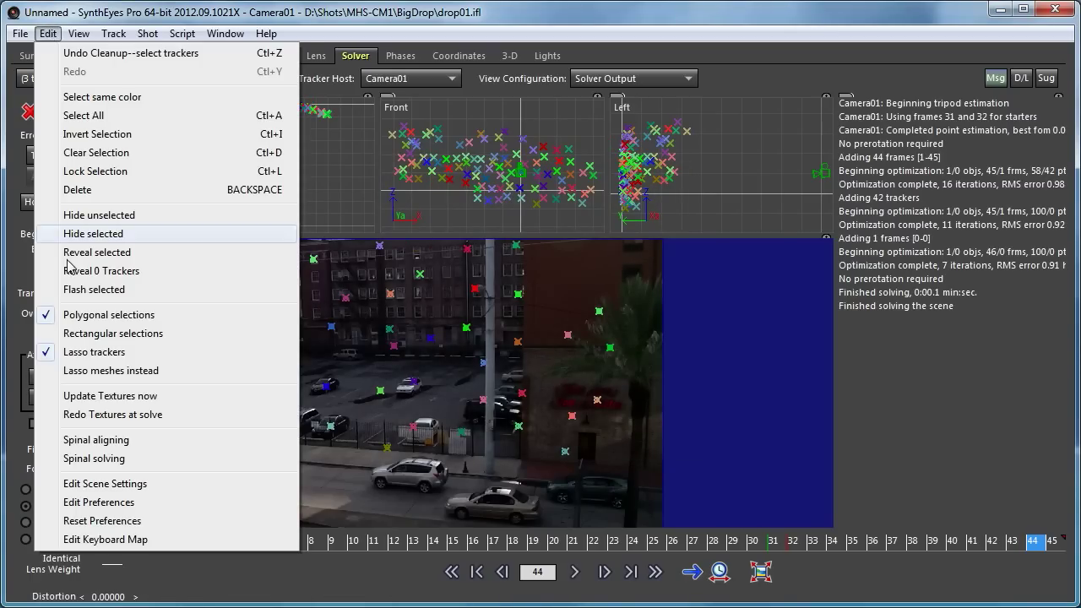
pyautogui.click(89, 289)
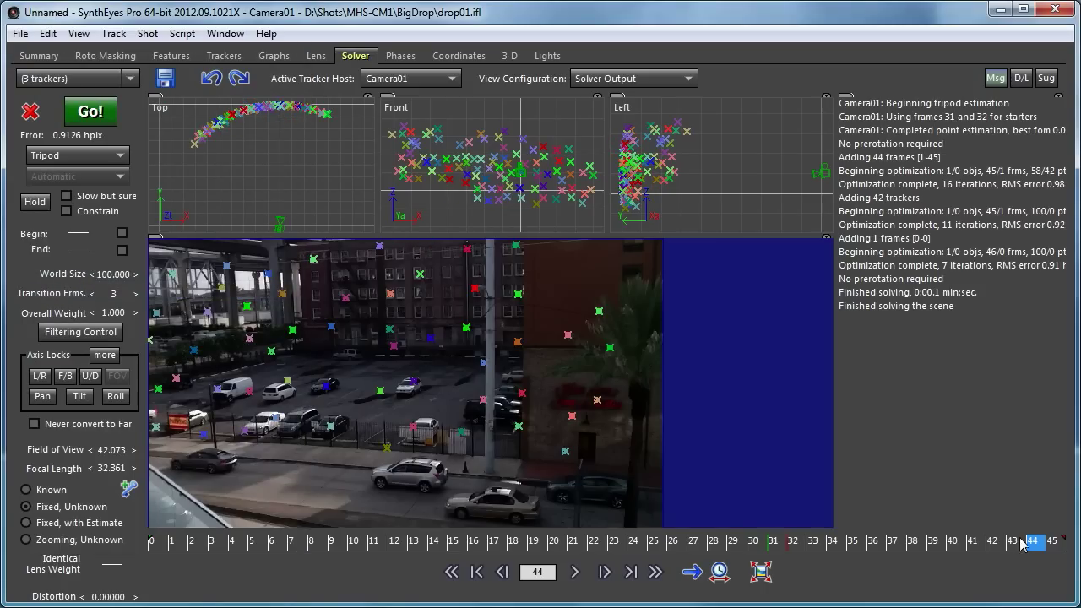
pyautogui.moveTo(1039, 545); pyautogui.dragTo(667, 544)
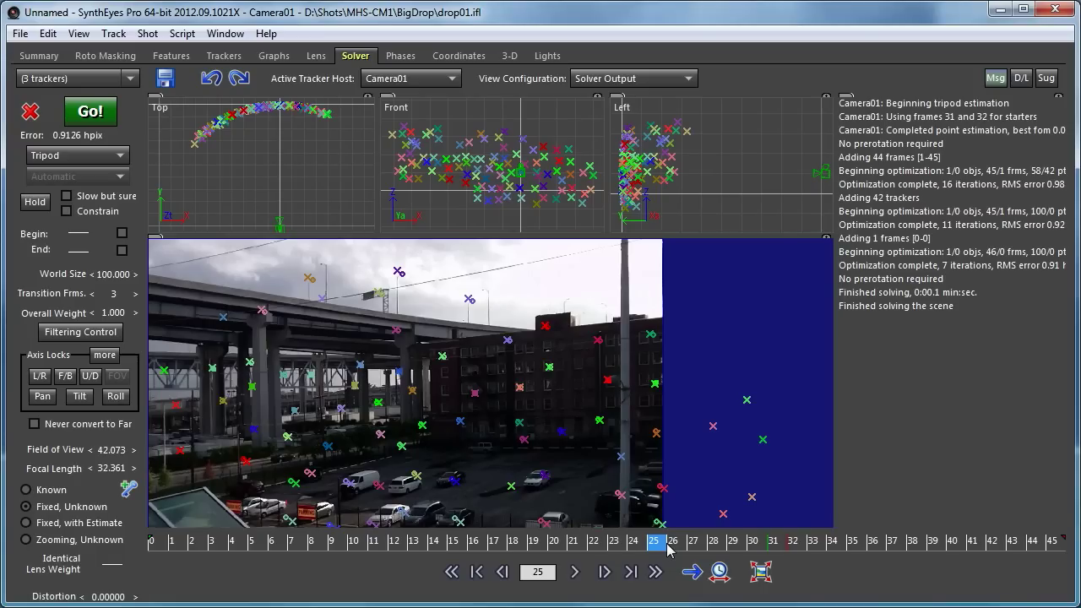
# Delete the selected high-error trackers, re-solve the scene and accept the result
pyautogui.press('Delete')
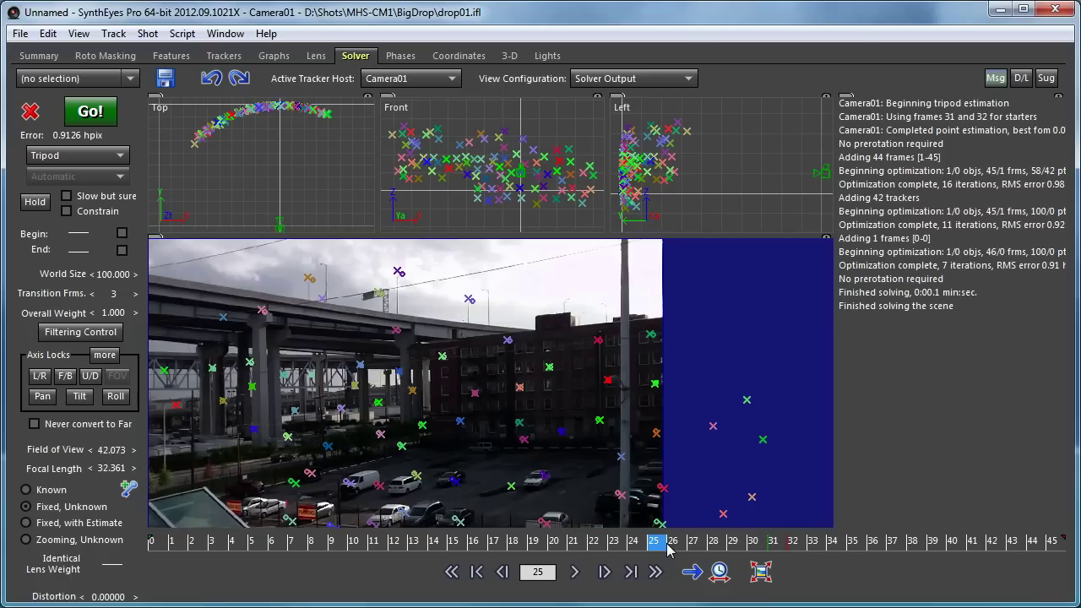
pyautogui.click(89, 112)
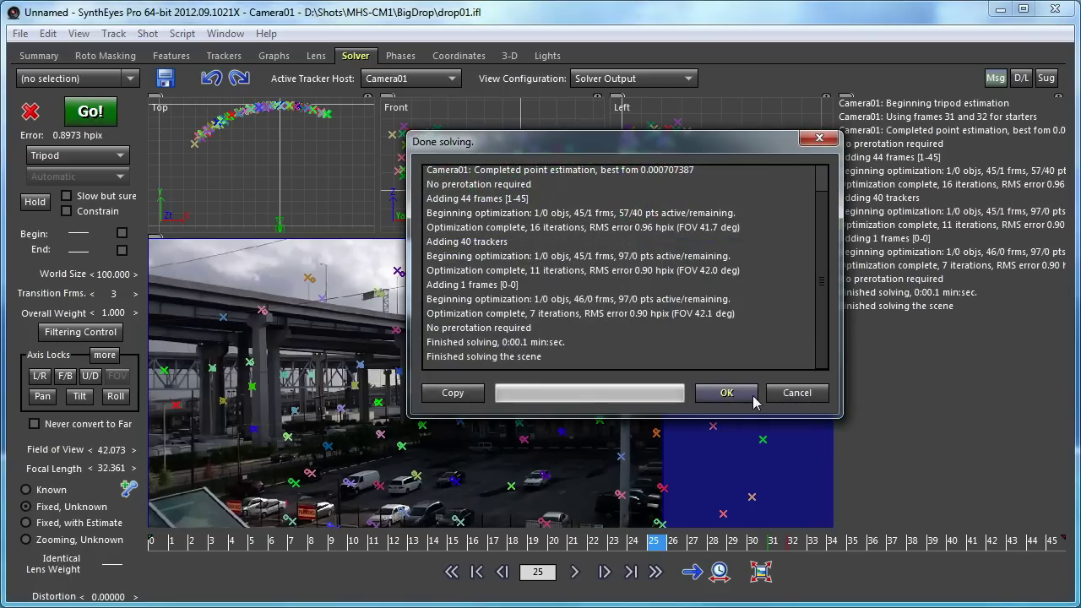
pyautogui.click(750, 397)
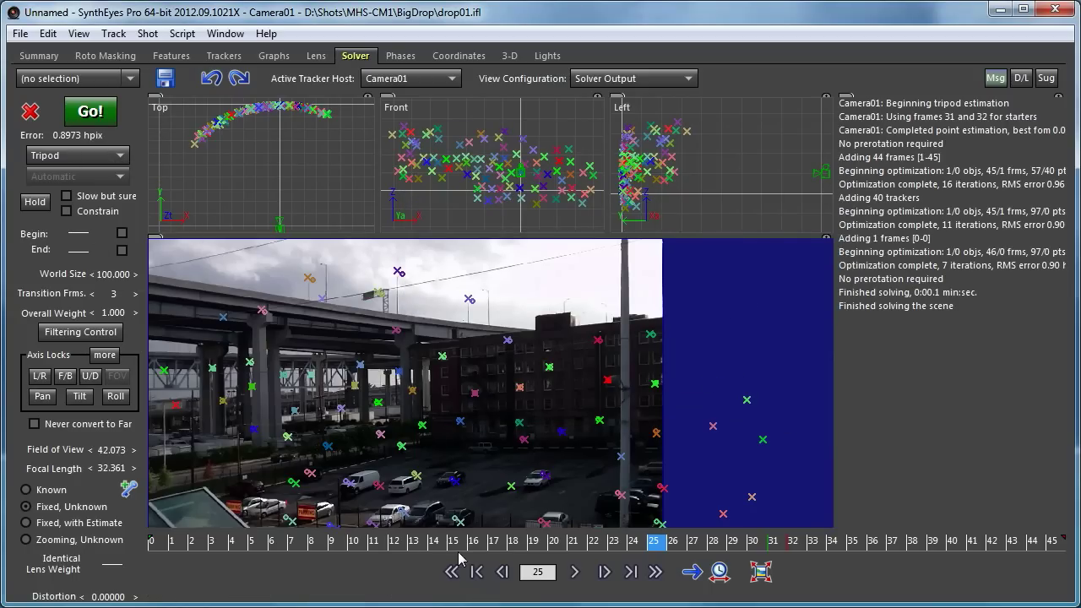
# Scrub through the shot in the full camera view and compare tracked with solved tracker positions around frames 27 to 29
pyautogui.moveTo(466, 542); pyautogui.dragTo(905, 561)
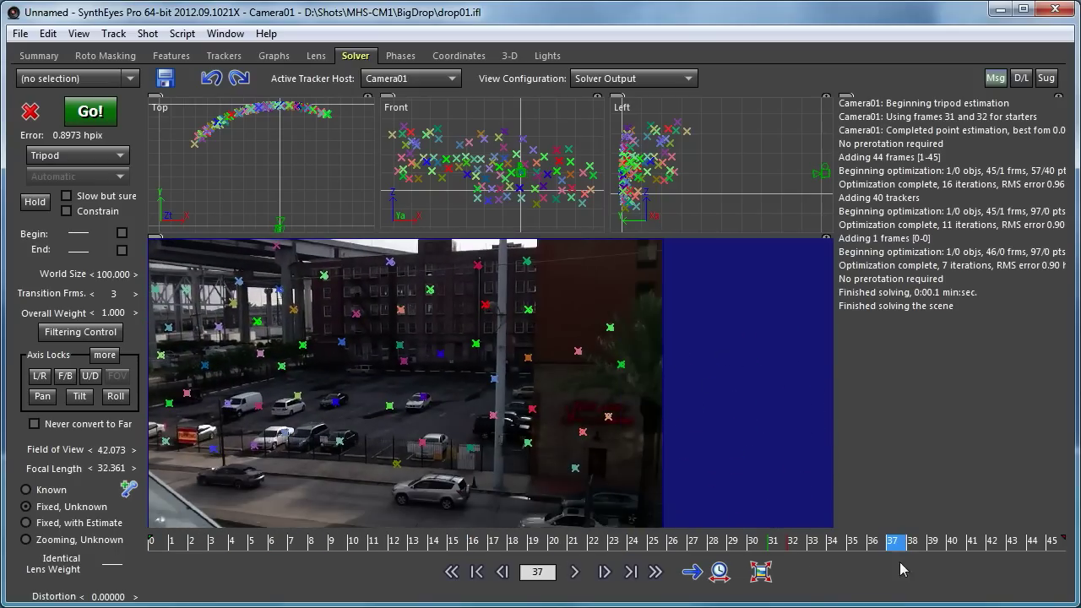
pyautogui.click(231, 58)
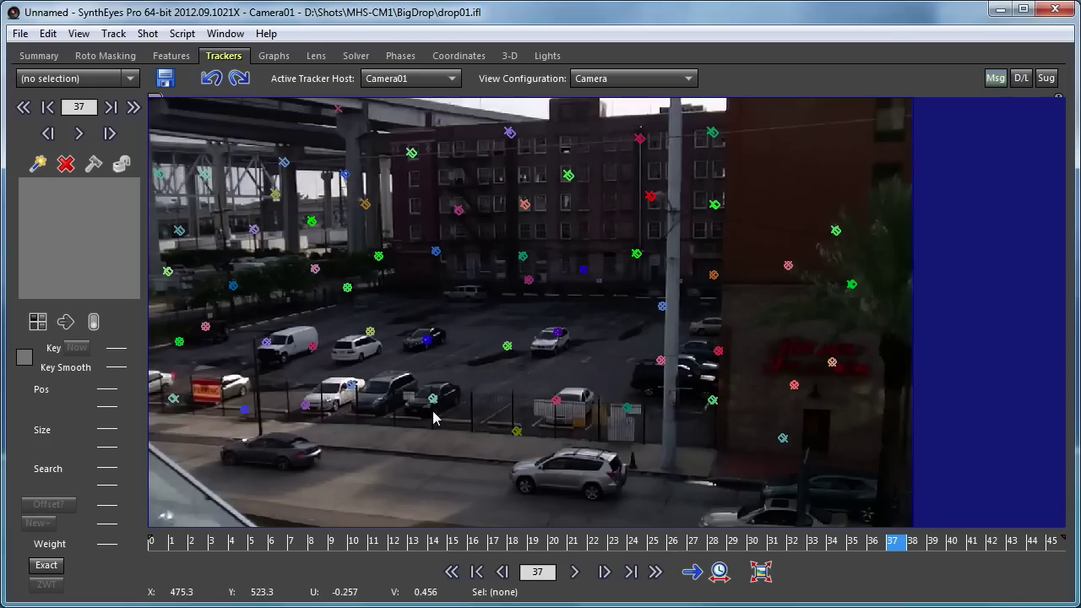
pyautogui.click(407, 545)
pyautogui.moveTo(397, 544); pyautogui.dragTo(698, 575)
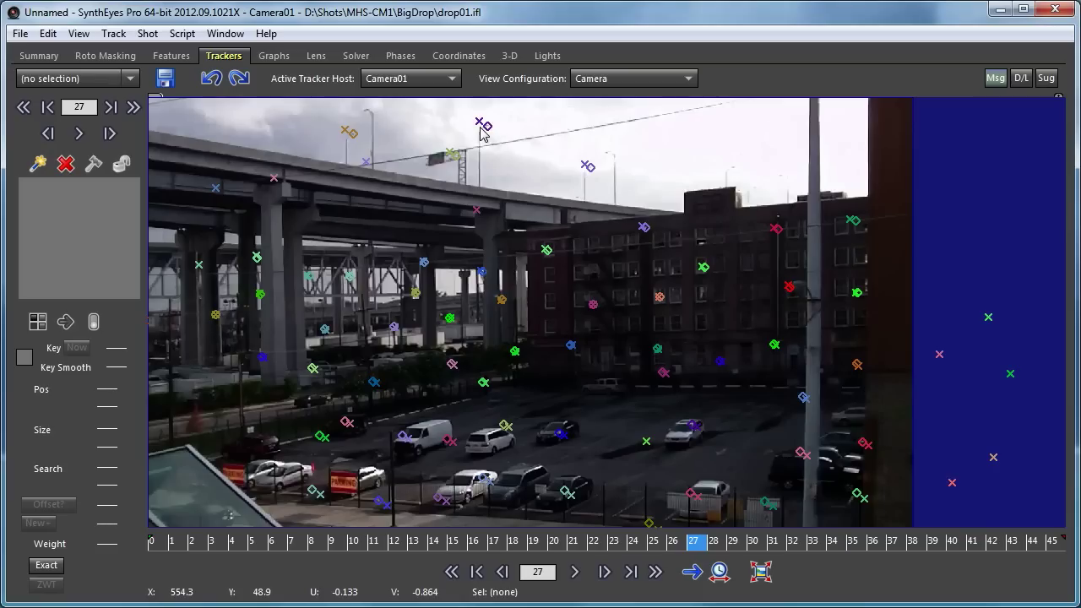
pyautogui.click(712, 541)
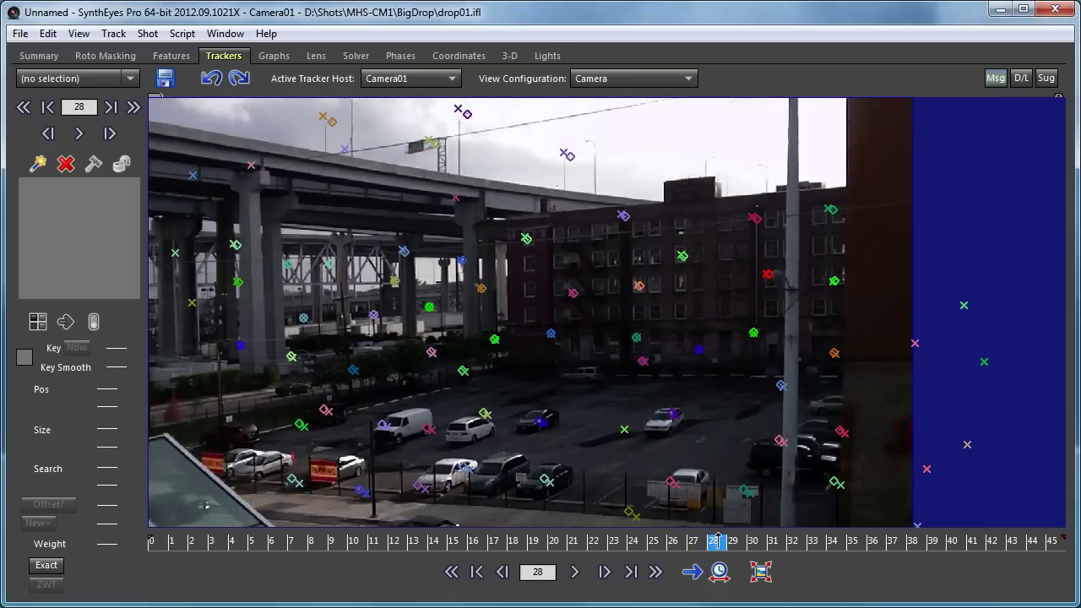
pyautogui.click(733, 541)
pyautogui.moveTo(737, 541); pyautogui.dragTo(694, 541)
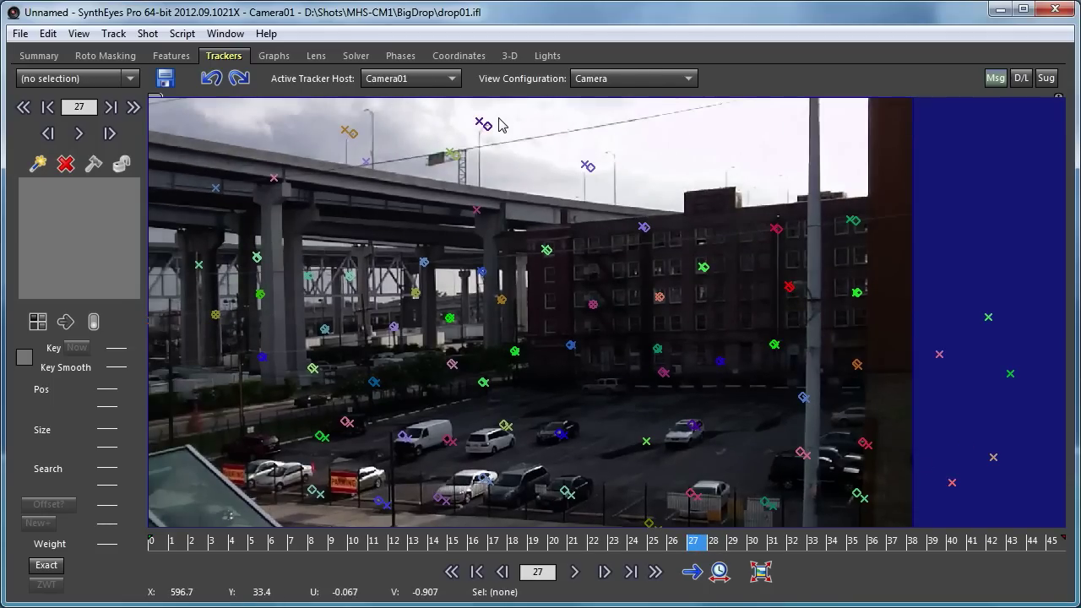